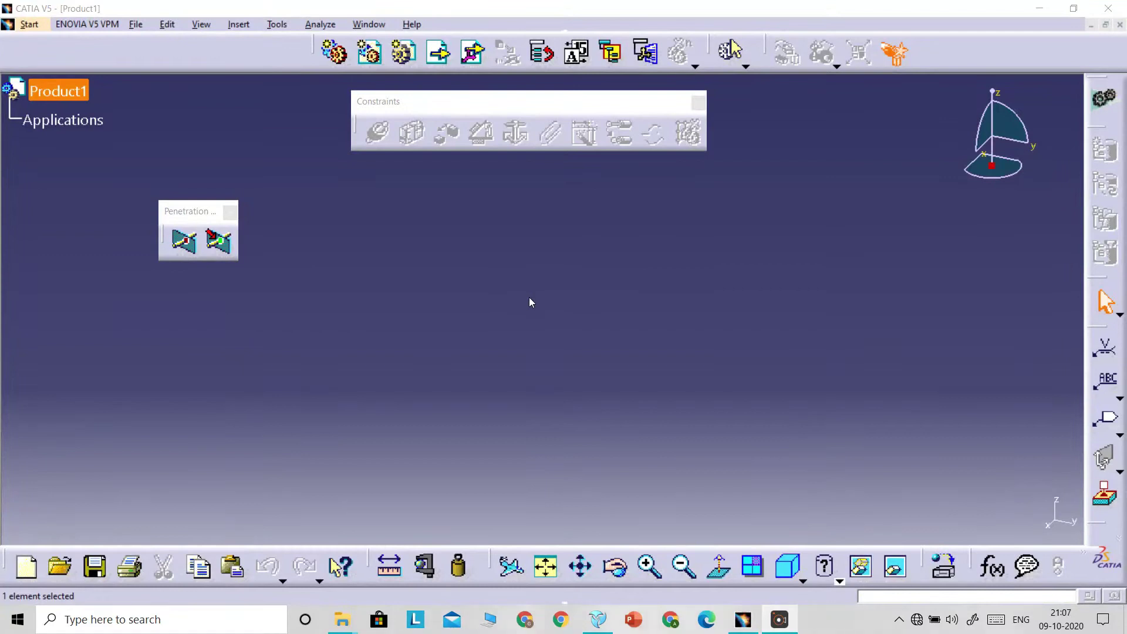
- Close the empty product and start a new part in the Part Design workbench
{"action": "left_click", "coordinate": [1119, 24]}
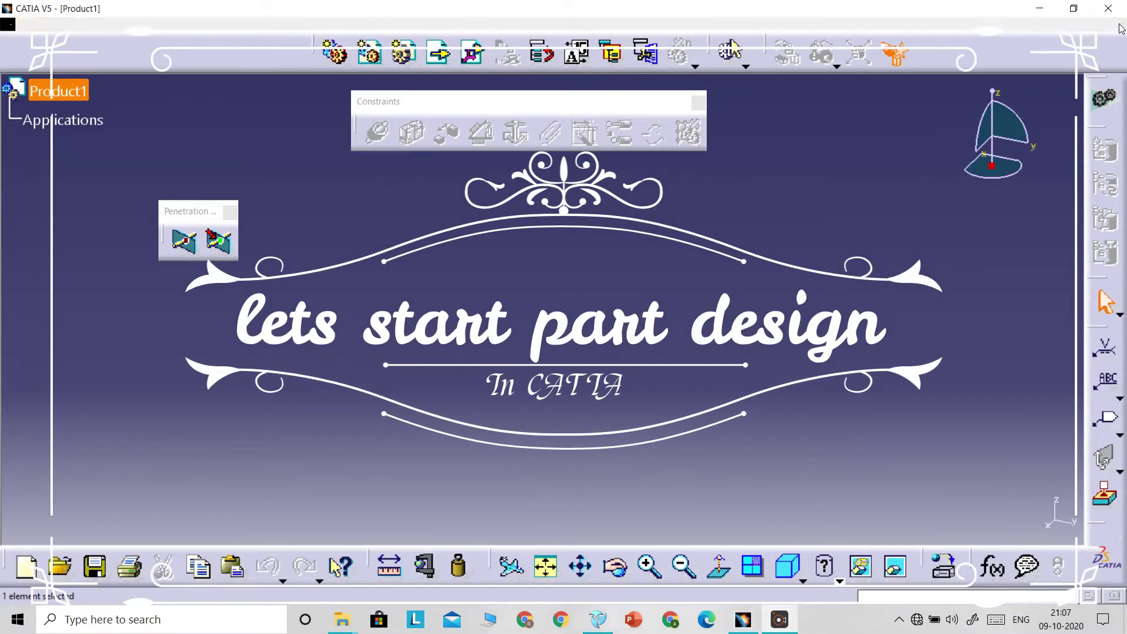
{"action": "left_click", "coordinate": [13, 24]}
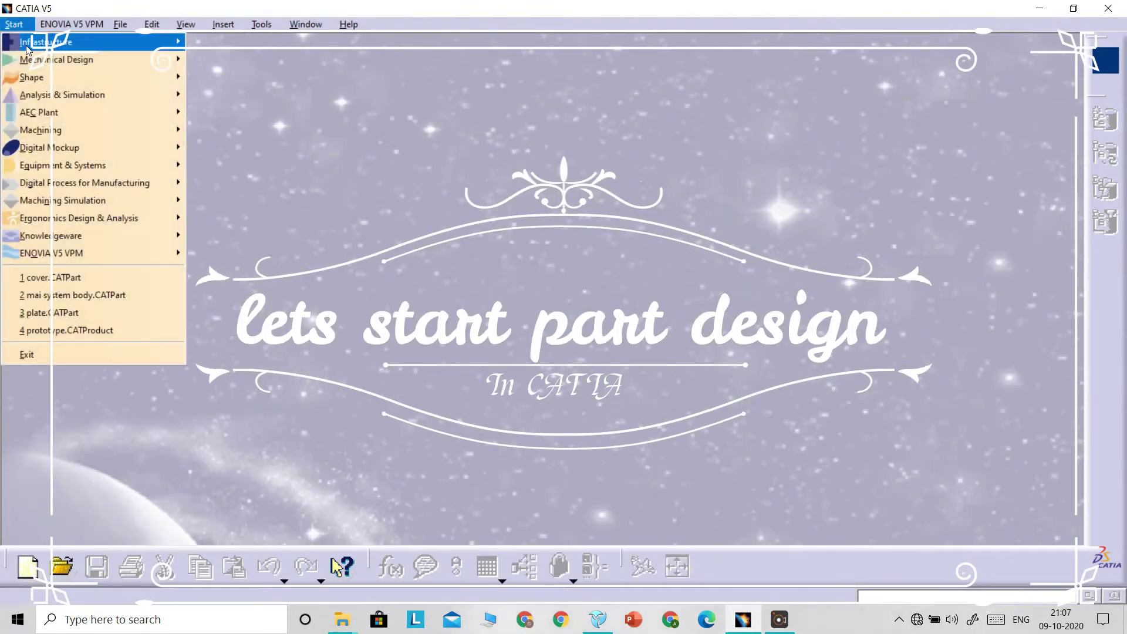
{"action": "mouse_move", "coordinate": [117, 41]}
{"action": "left_click", "coordinate": [234, 62]}
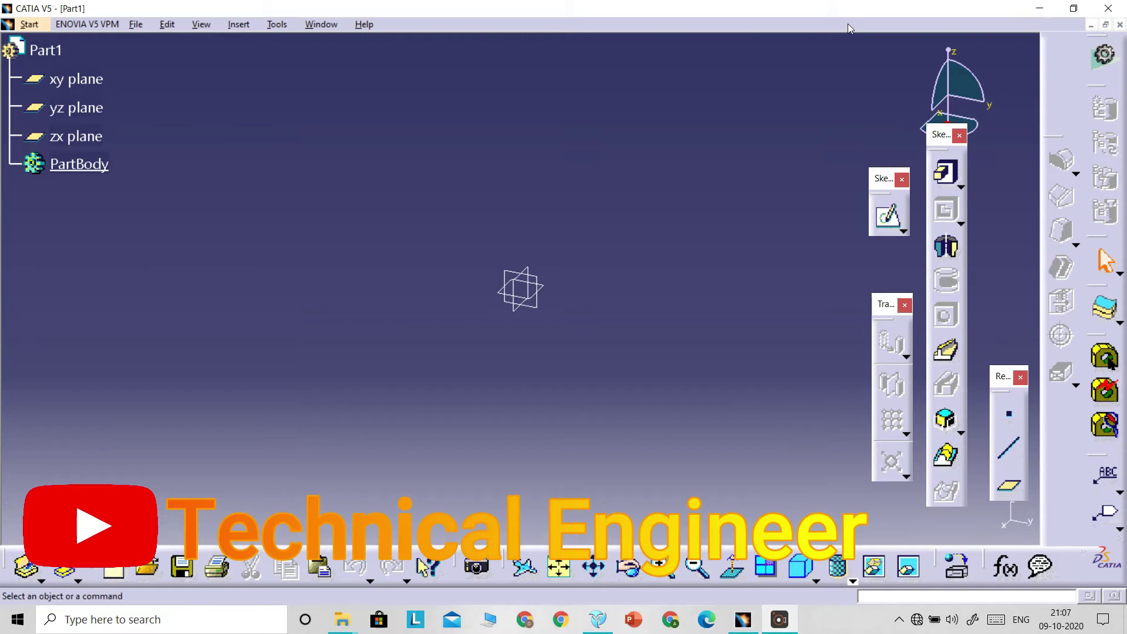
- Float the Sketch-Based Features toolbar above the model's reference planes, and look at the Pad and Pocket variants
{"action": "left_click_drag", "start_coordinate": [805, 23], "coordinate": [809, 19]}
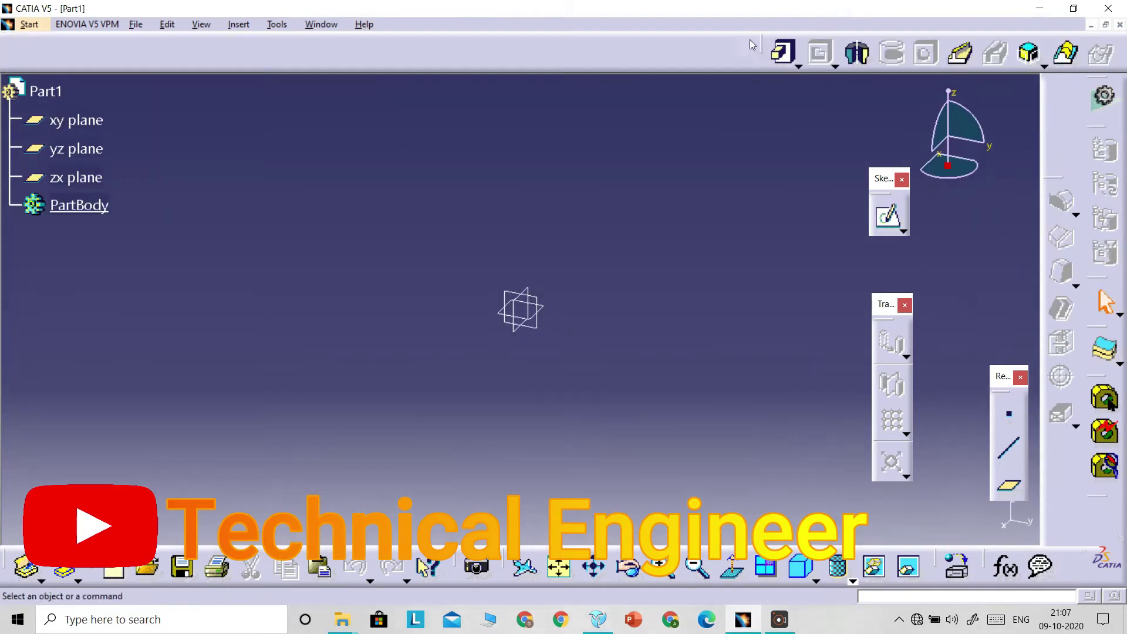
{"action": "left_click_drag", "start_coordinate": [459, 259], "coordinate": [463, 261]}
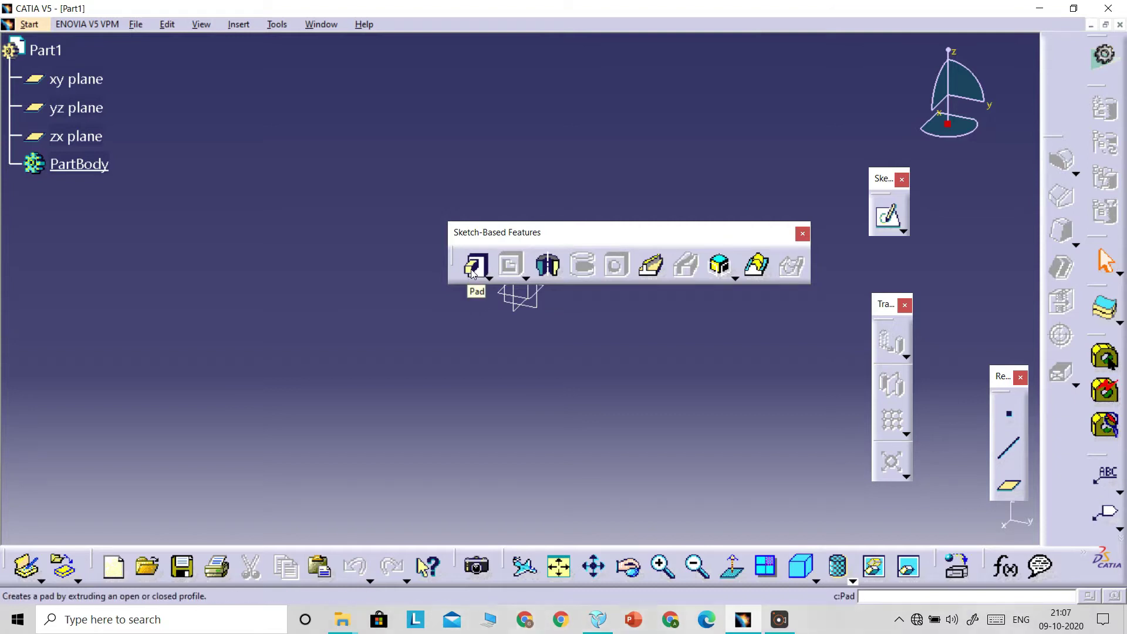
{"action": "left_click", "coordinate": [489, 277]}
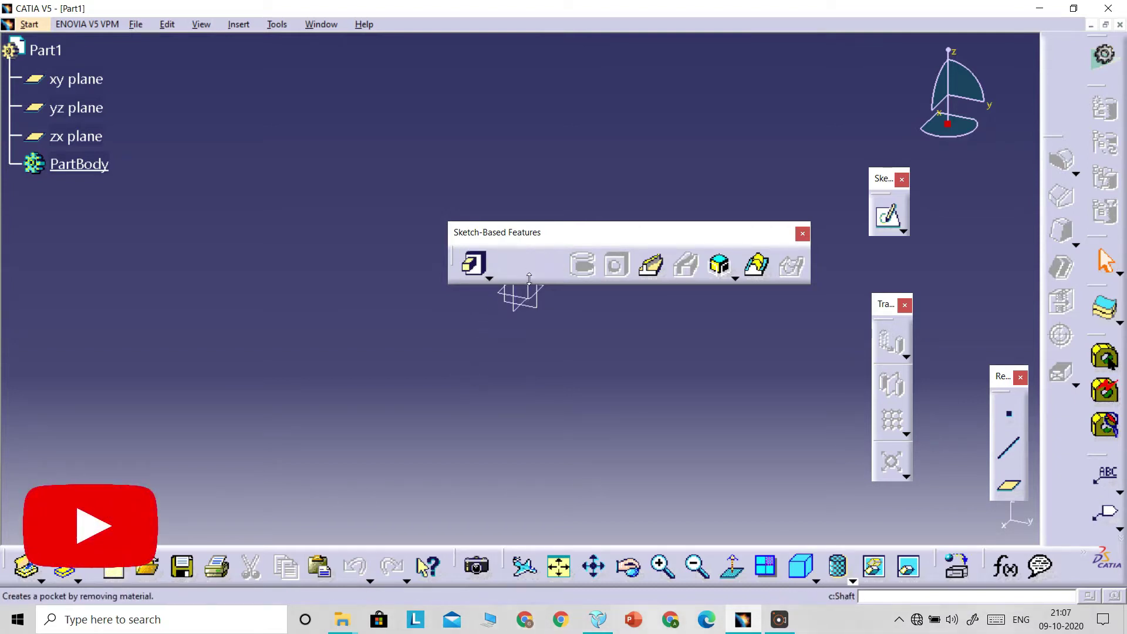
{"action": "left_click", "coordinate": [526, 277]}
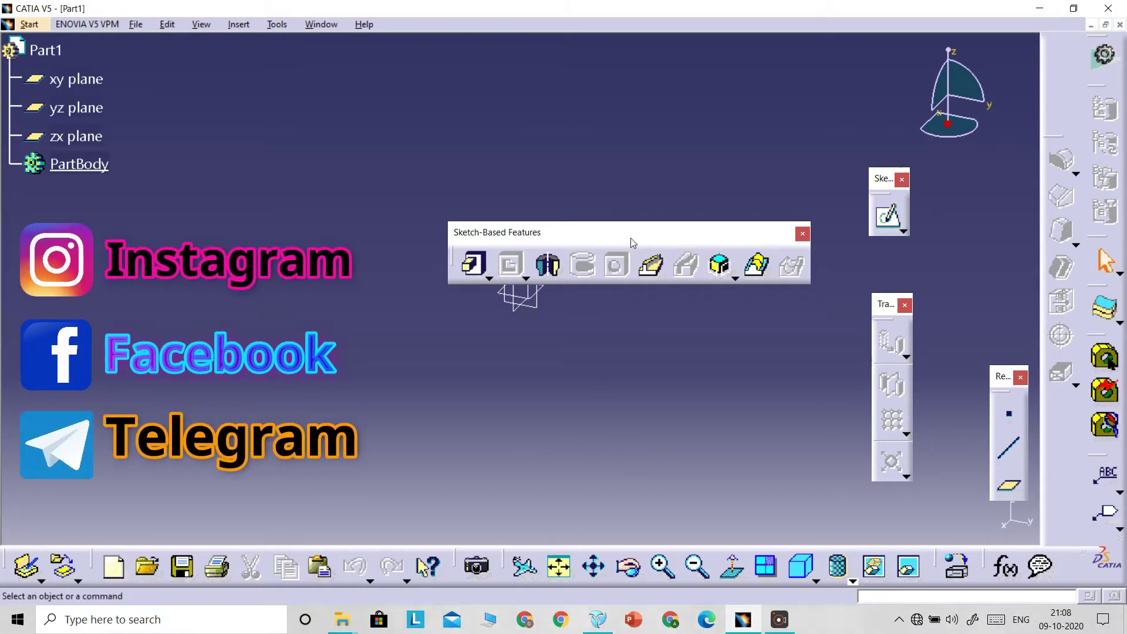
{"action": "left_click_drag", "start_coordinate": [630, 238], "coordinate": [395, 158]}
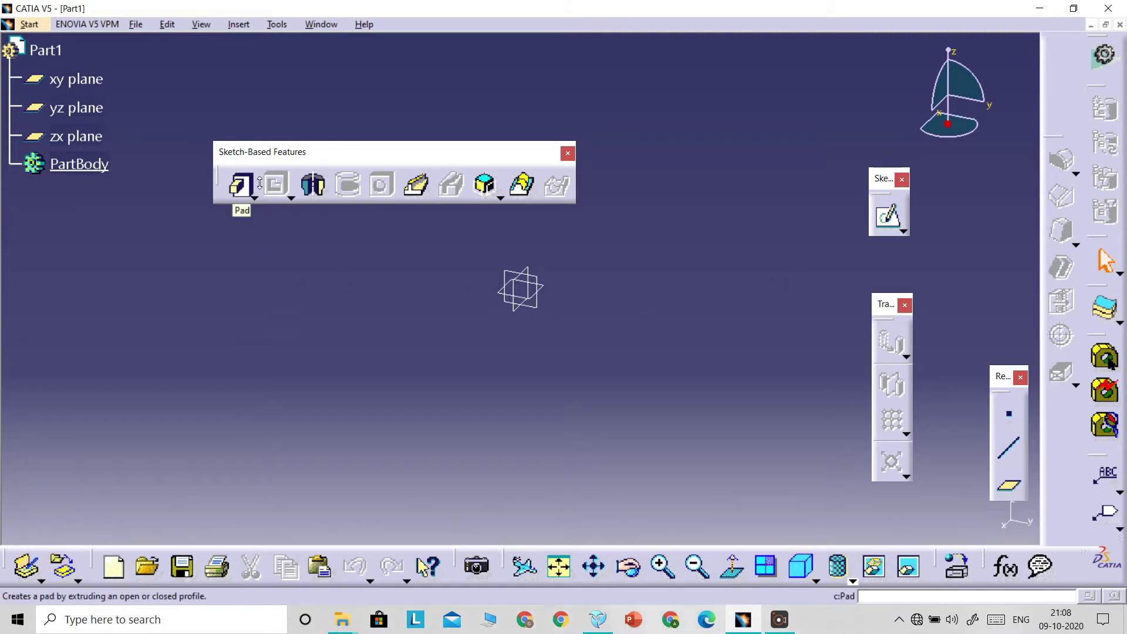
{"action": "left_click_drag", "start_coordinate": [328, 149], "coordinate": [285, 137]}
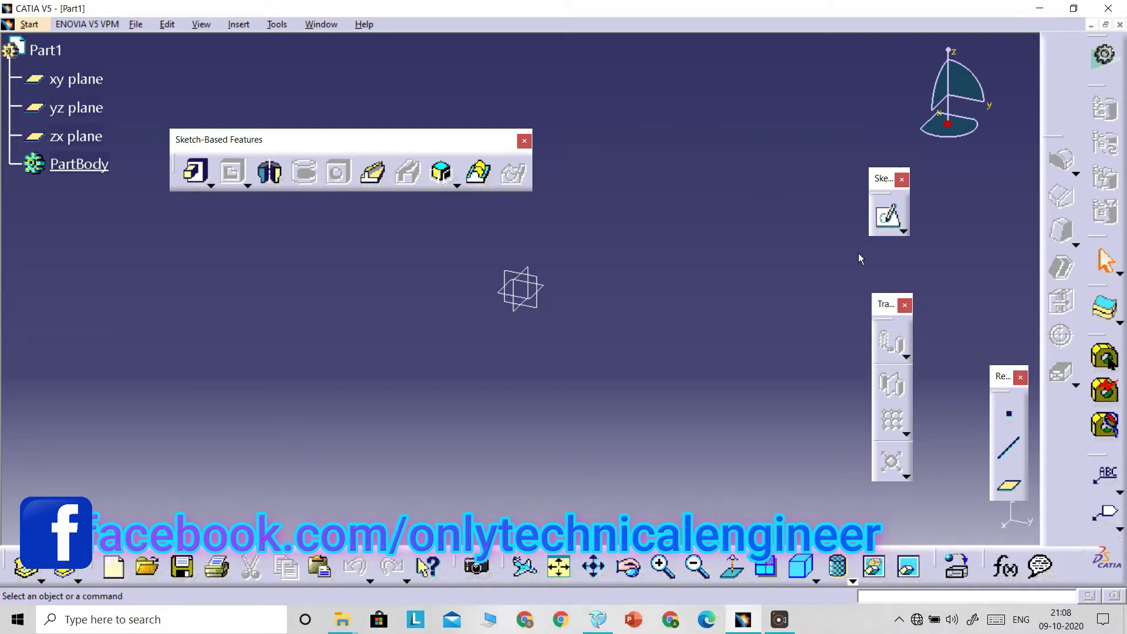
- Sketch a rectangle about 140 mm by 95 mm around the origin on the xy plane and exit the sketch
{"action": "left_click", "coordinate": [888, 217]}
{"action": "left_click", "coordinate": [79, 79]}
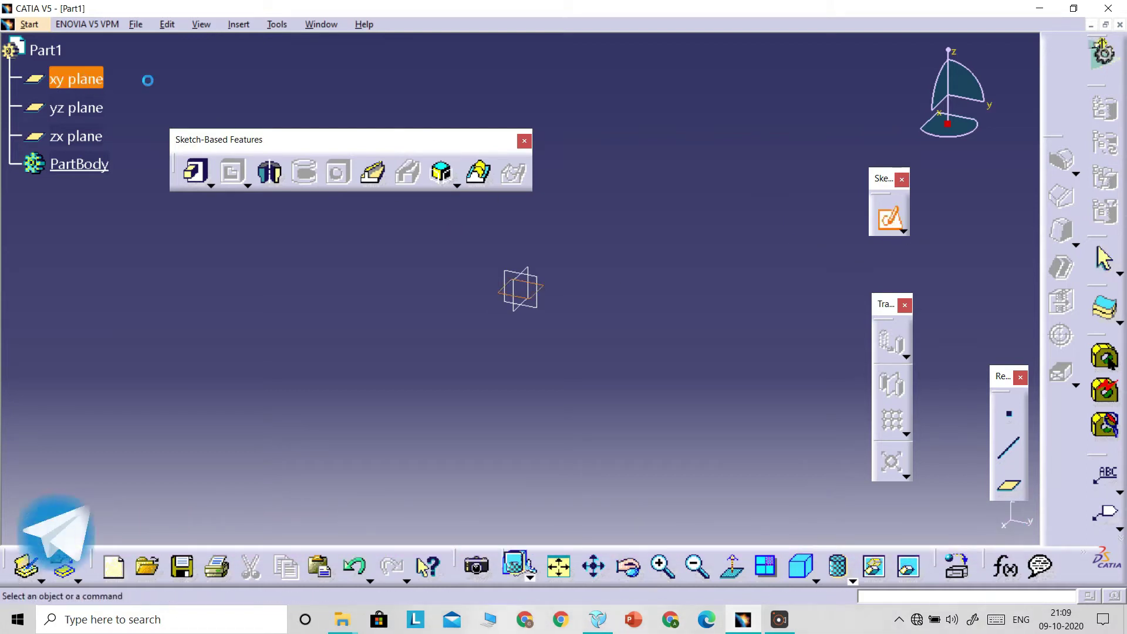
{"action": "left_click", "coordinate": [292, 94]}
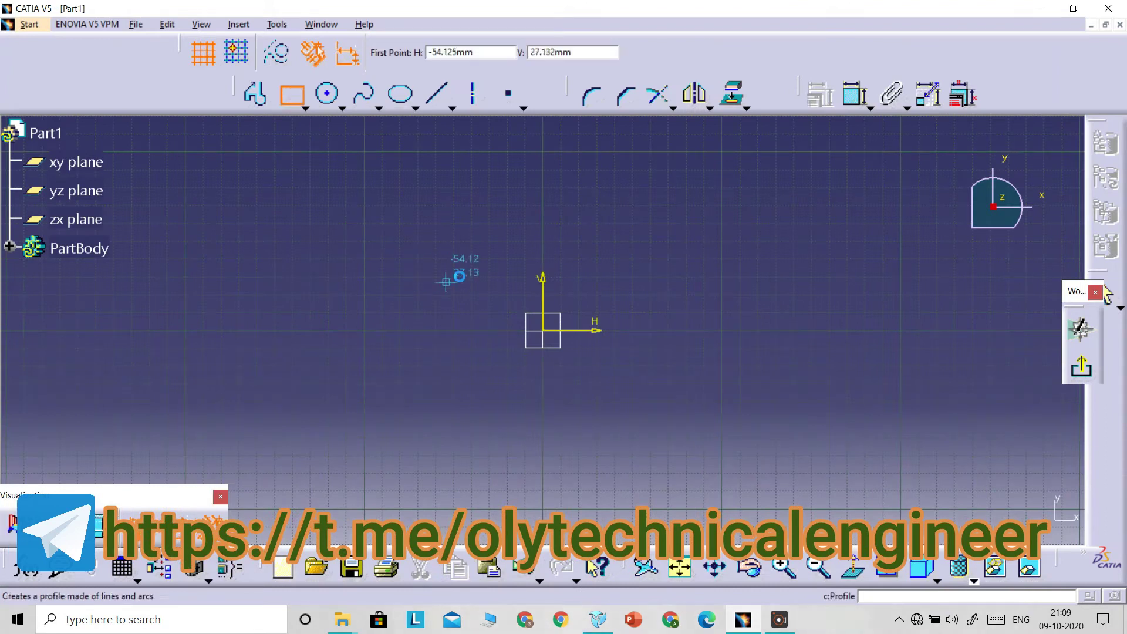
{"action": "left_click", "coordinate": [424, 248]}
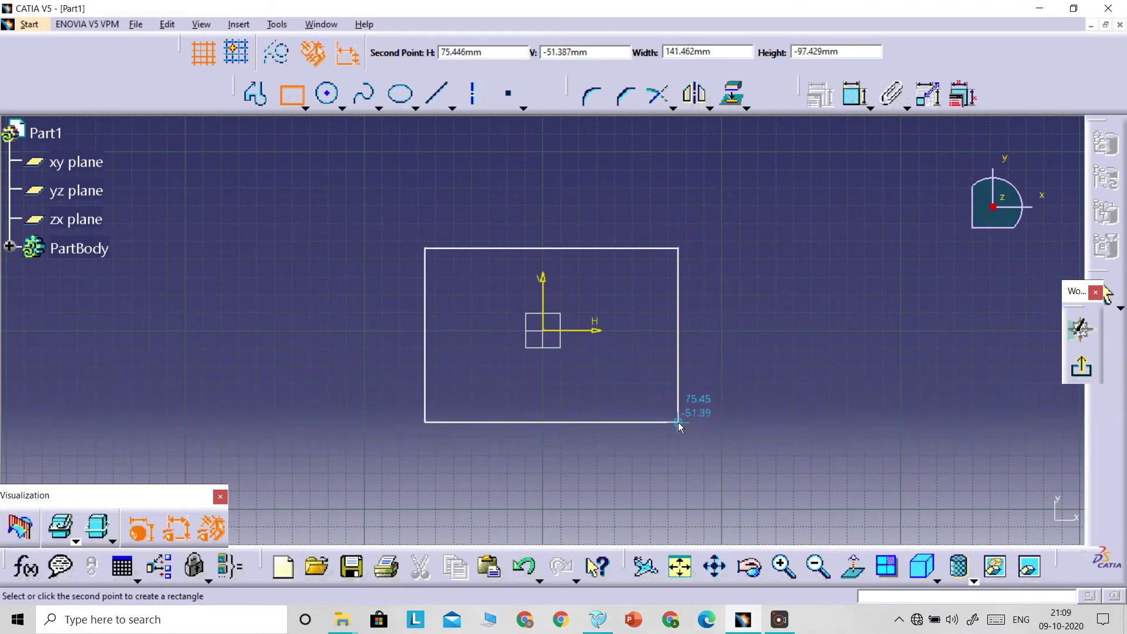
{"action": "left_click", "coordinate": [668, 414]}
{"action": "left_click", "coordinate": [1081, 367]}
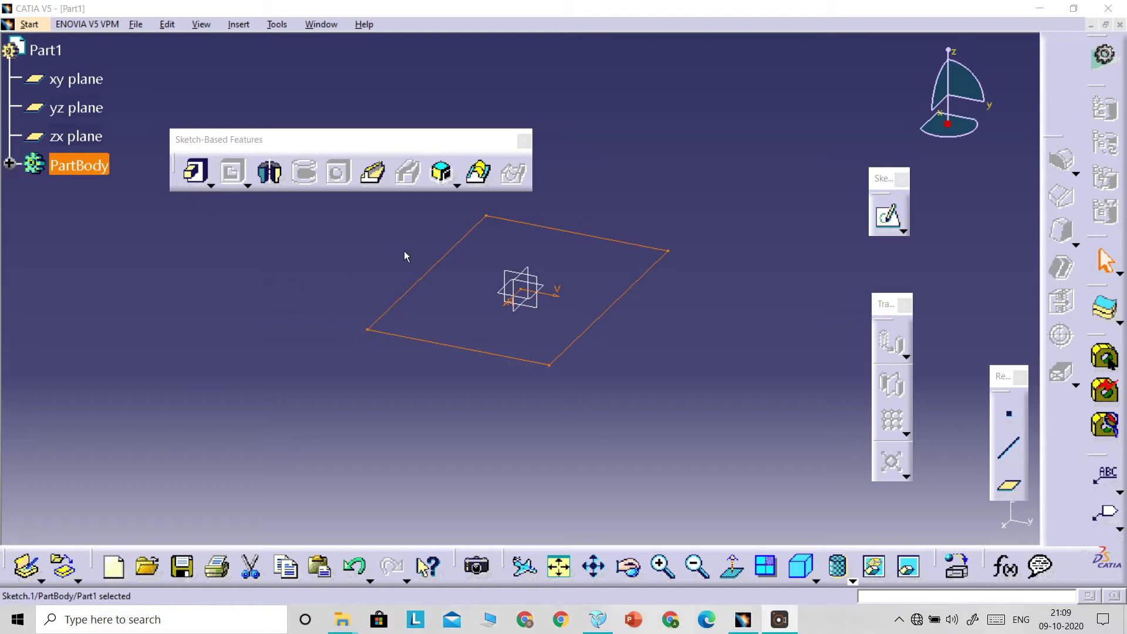
{"action": "left_click", "coordinate": [684, 204]}
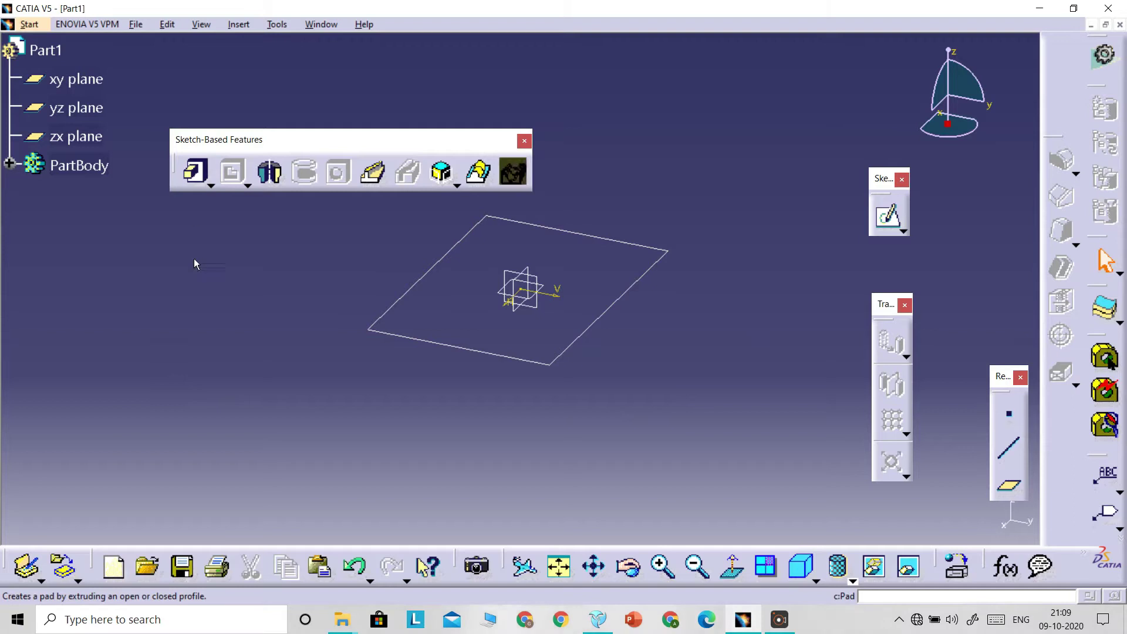
- Start a Pad, look at its extended options, and choose the rectangle sketch as the profile
{"action": "left_click", "coordinate": [195, 178]}
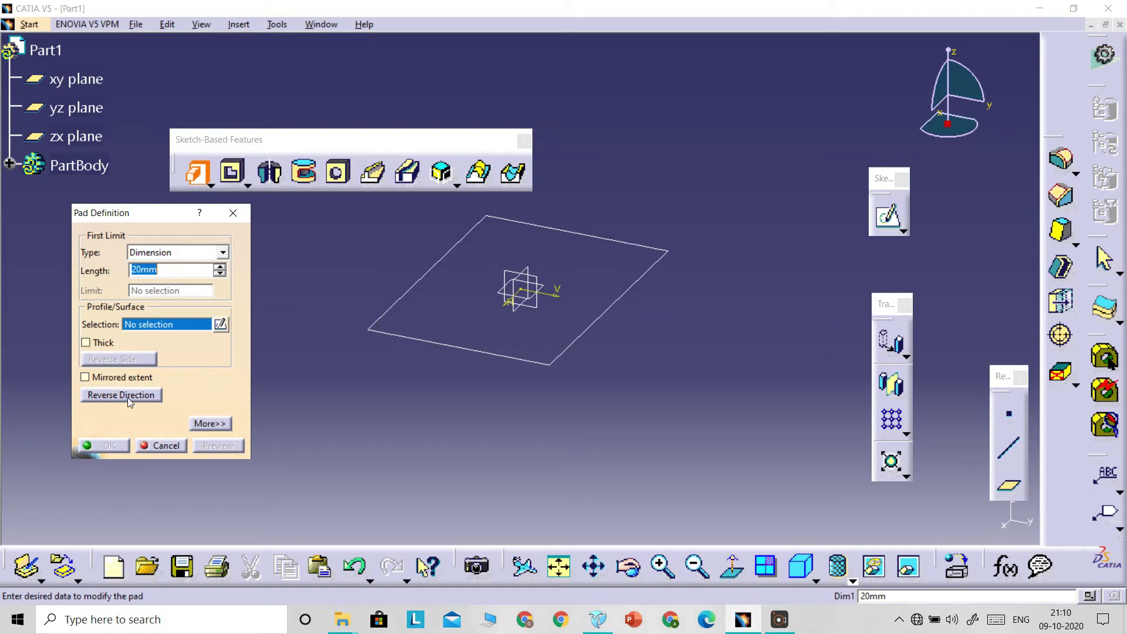
{"action": "left_click", "coordinate": [210, 423]}
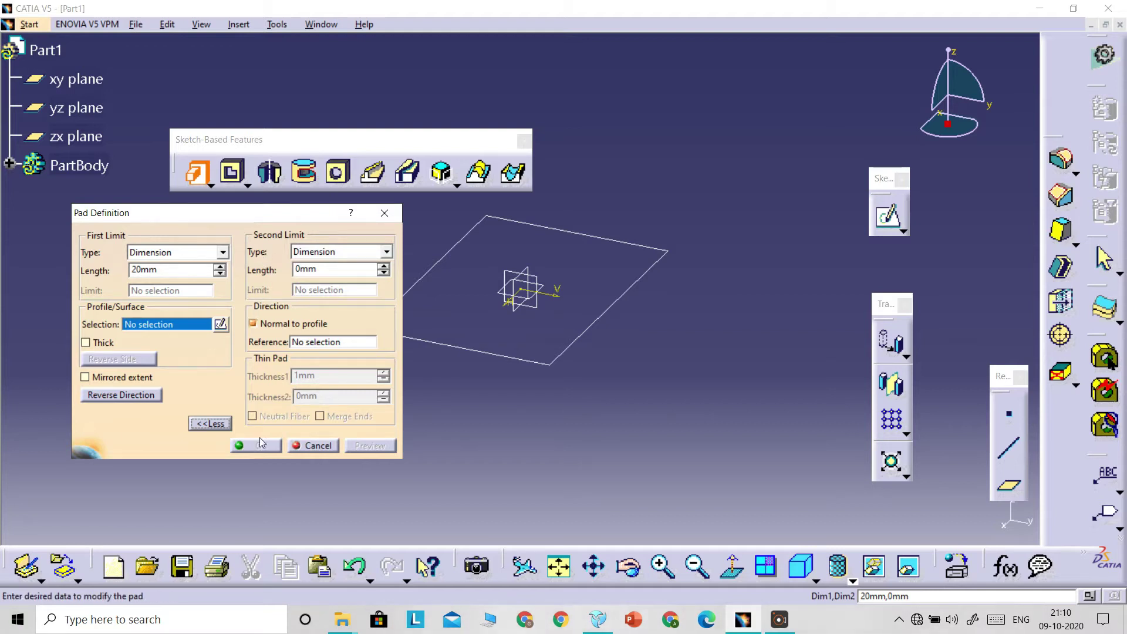
{"action": "left_click", "coordinate": [222, 428]}
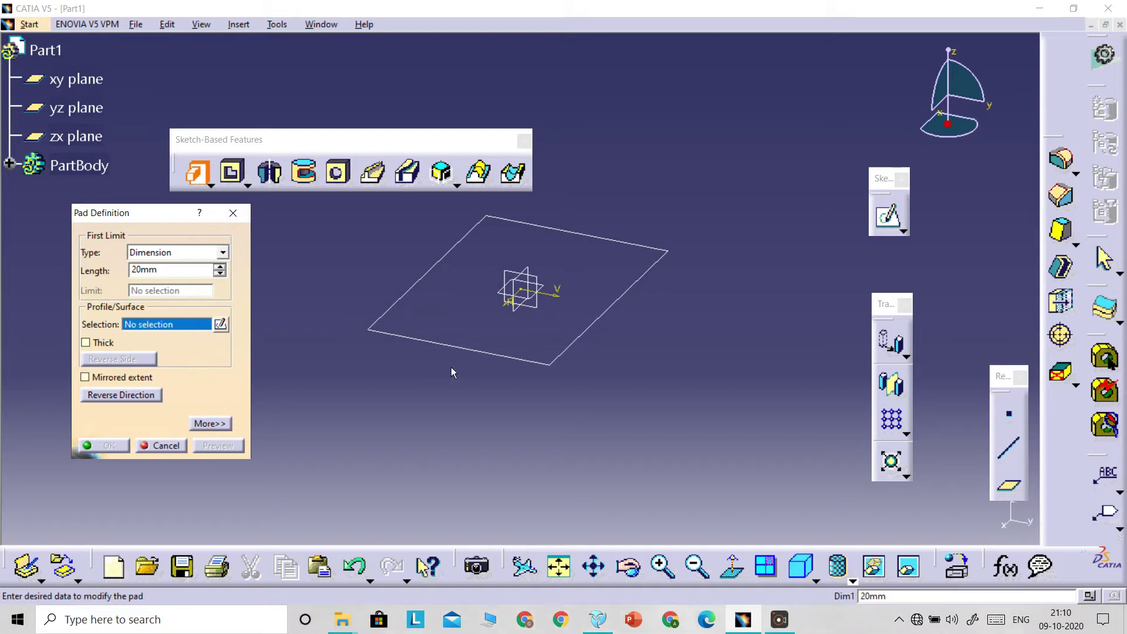
{"action": "left_click", "coordinate": [470, 352]}
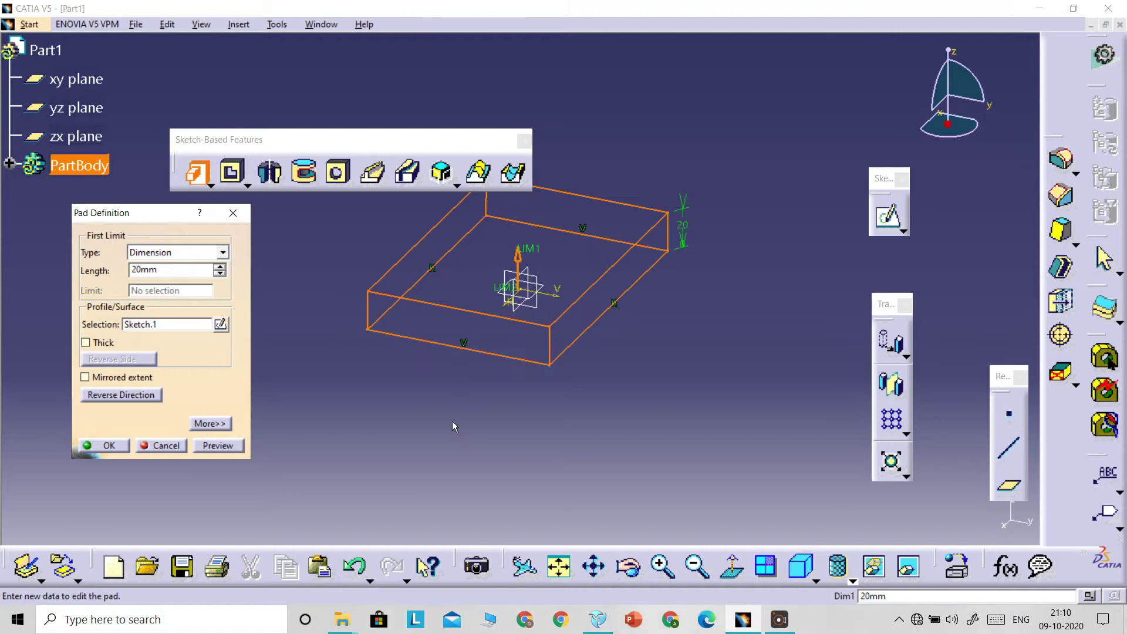
- Try a first-limit length of 30 mm for the pad and settle on 15 mm
{"action": "middle_click_drag", "start_coordinate": [463, 399], "coordinate": [545, 432]}
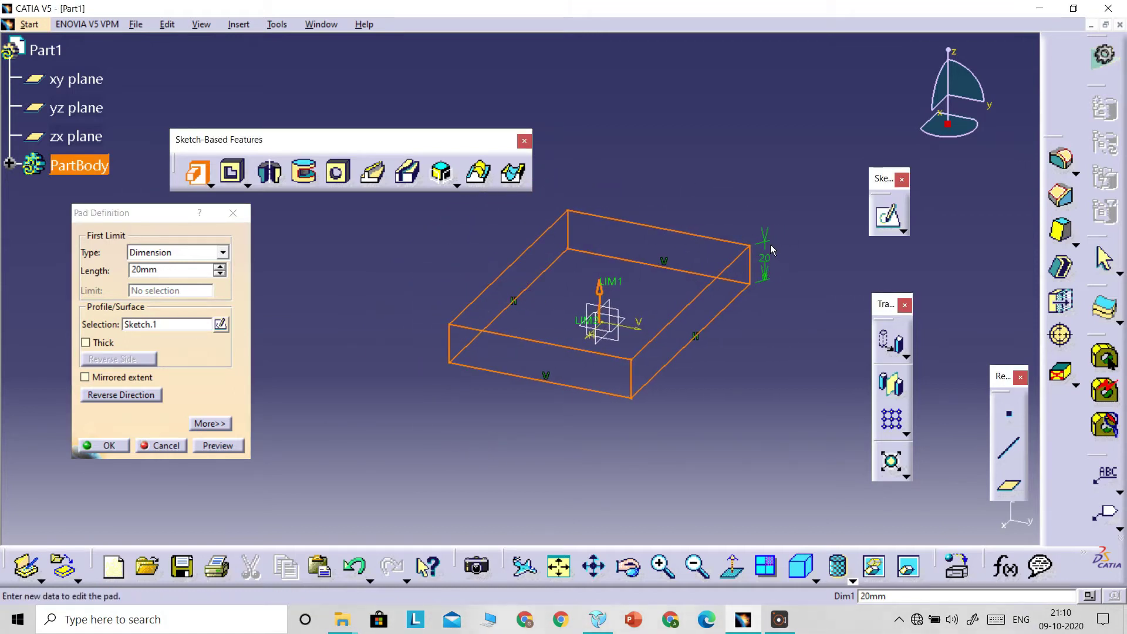
{"action": "left_click", "coordinate": [107, 272]}
{"action": "type", "text": "30"}
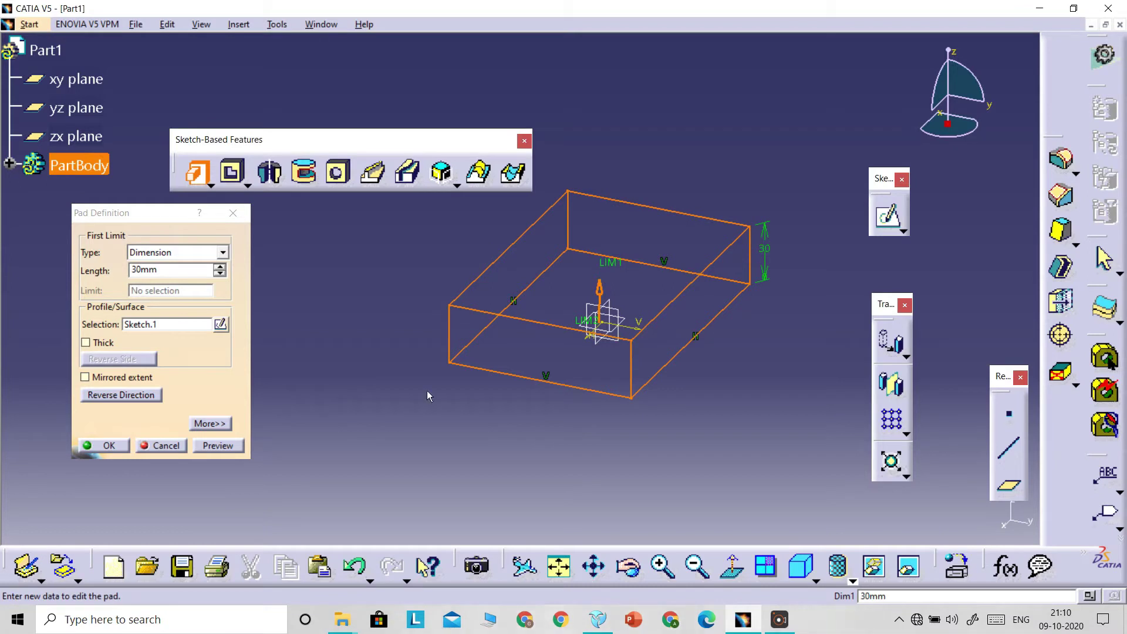
{"action": "left_click", "coordinate": [170, 270]}
{"action": "type", "text": "15"}
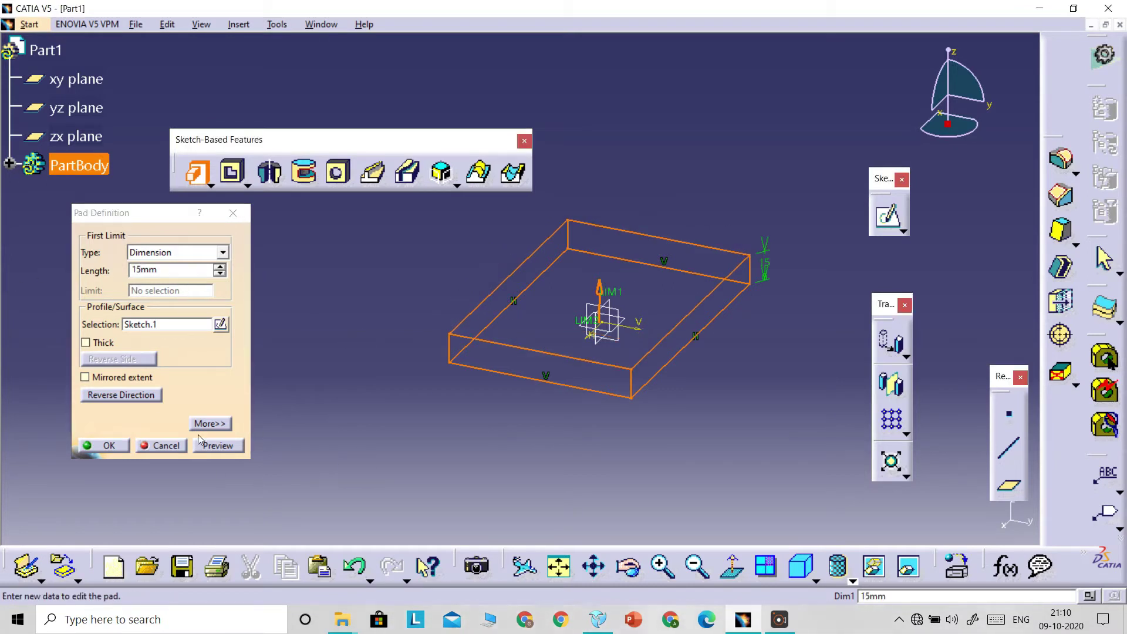
- Review the available types for the pad's first limit, keeping Dimension
{"action": "left_click", "coordinate": [223, 253]}
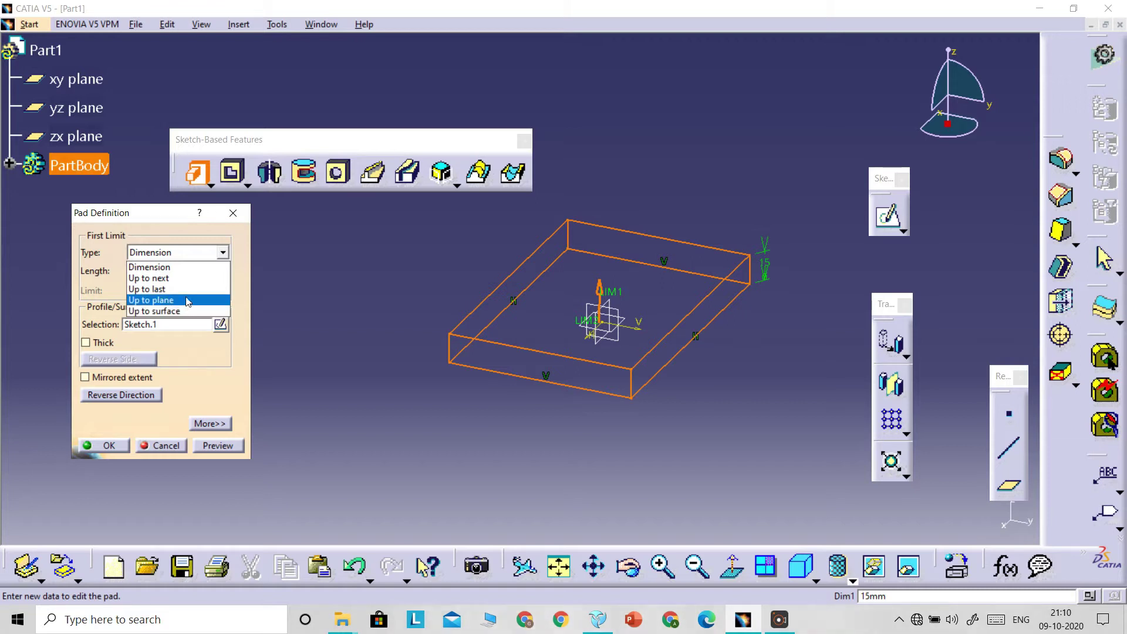
{"action": "left_click", "coordinate": [197, 270]}
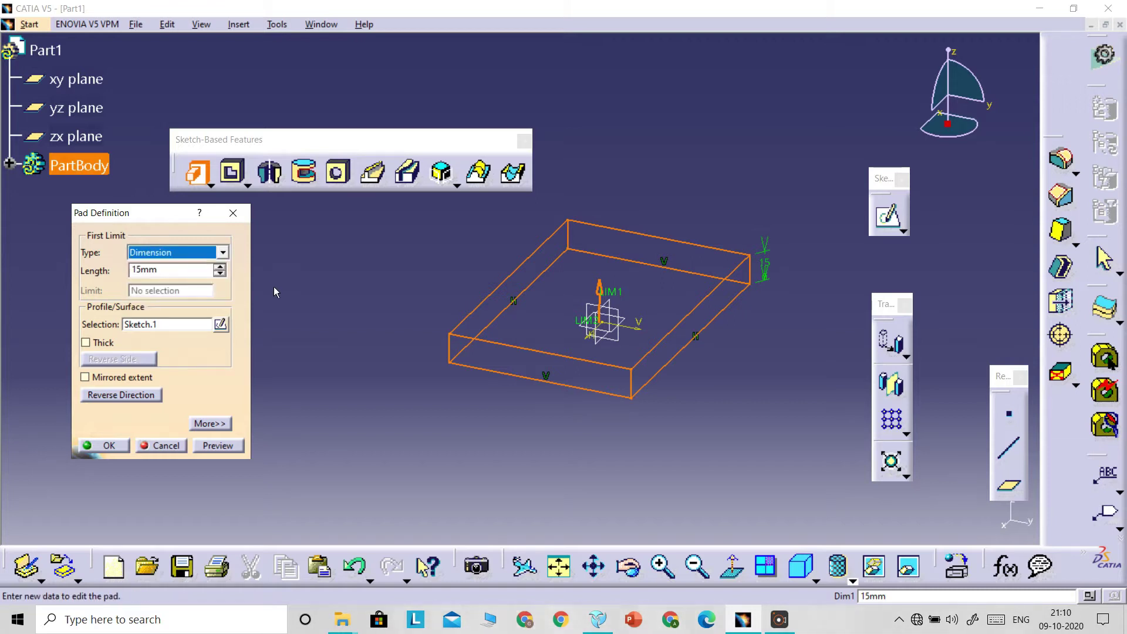
{"action": "left_click", "coordinate": [224, 253]}
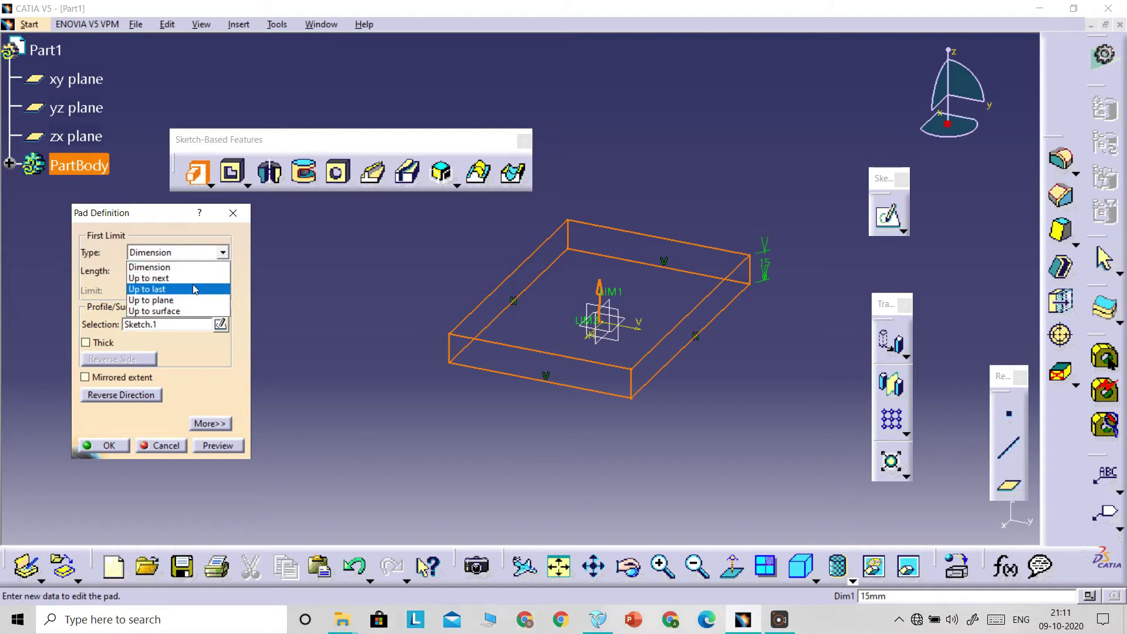
{"action": "left_click", "coordinate": [298, 256]}
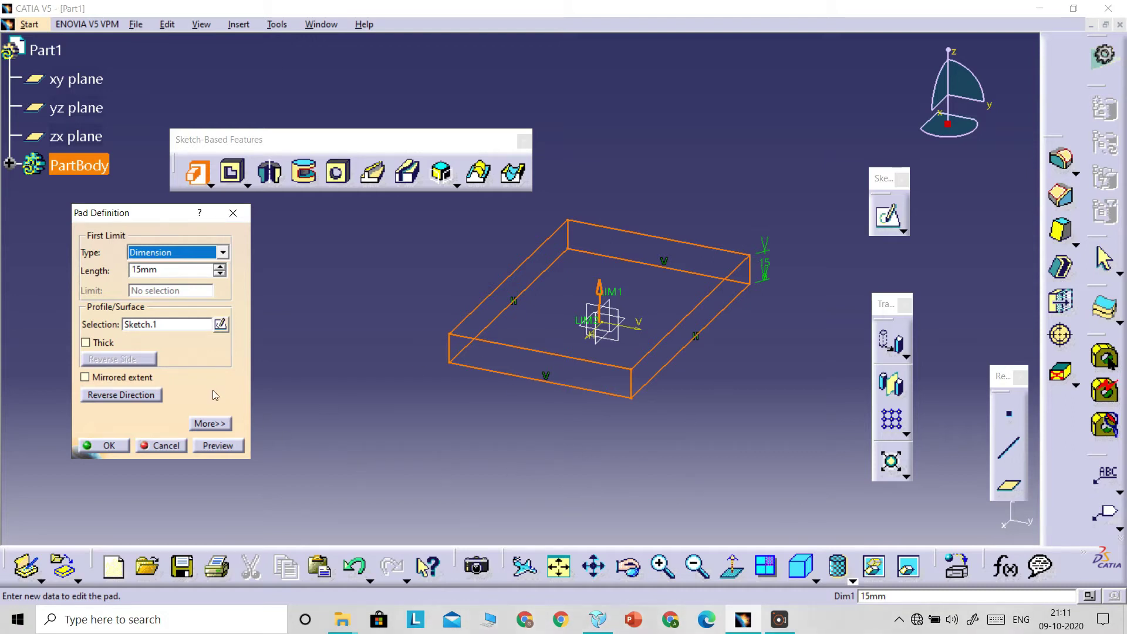
- Try the pad with mirrored extent, view it from several sides, and turn the option off again
{"action": "left_click", "coordinate": [82, 382]}
{"action": "middle_click_drag", "start_coordinate": [465, 436], "coordinate": [391, 251]}
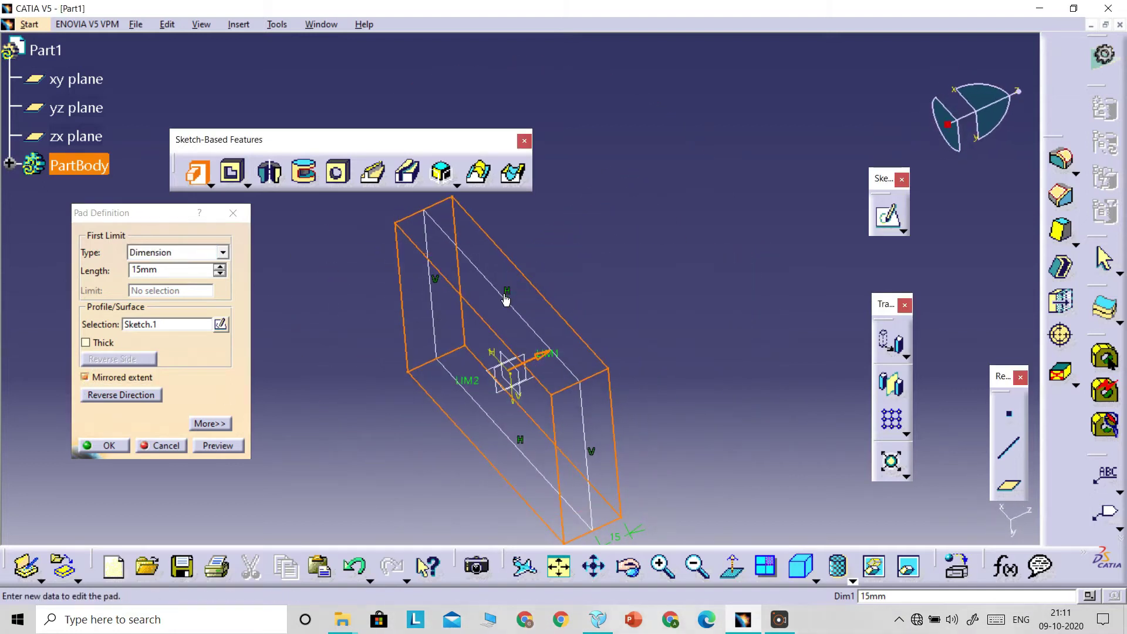
{"action": "middle_click_drag", "start_coordinate": [615, 393], "coordinate": [701, 308]}
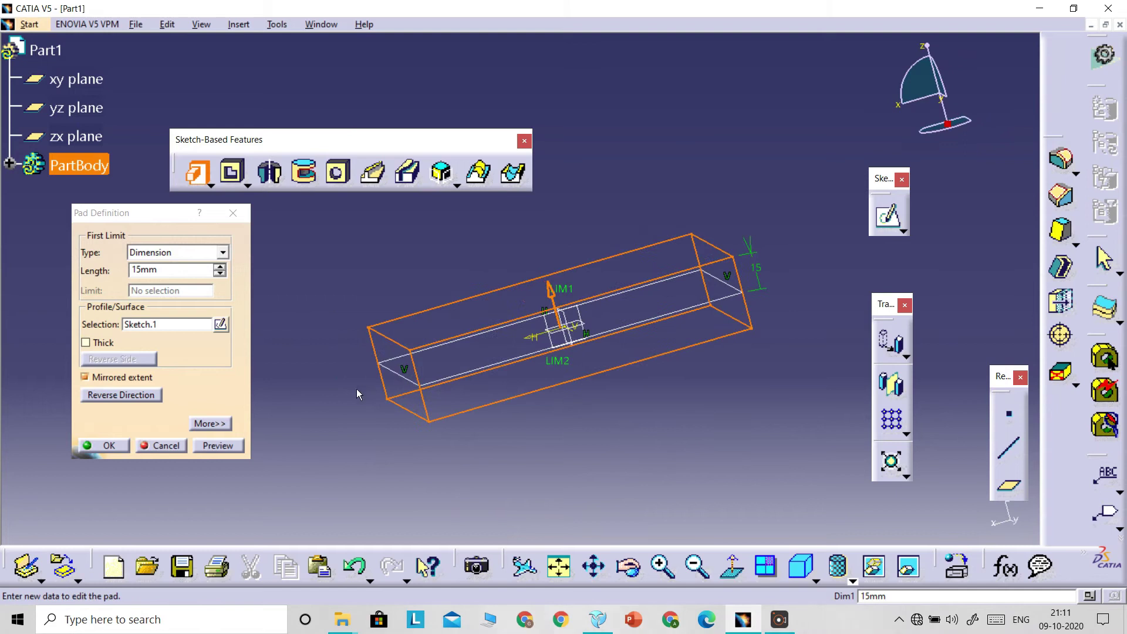
{"action": "middle_click_drag", "start_coordinate": [481, 449], "coordinate": [467, 388]}
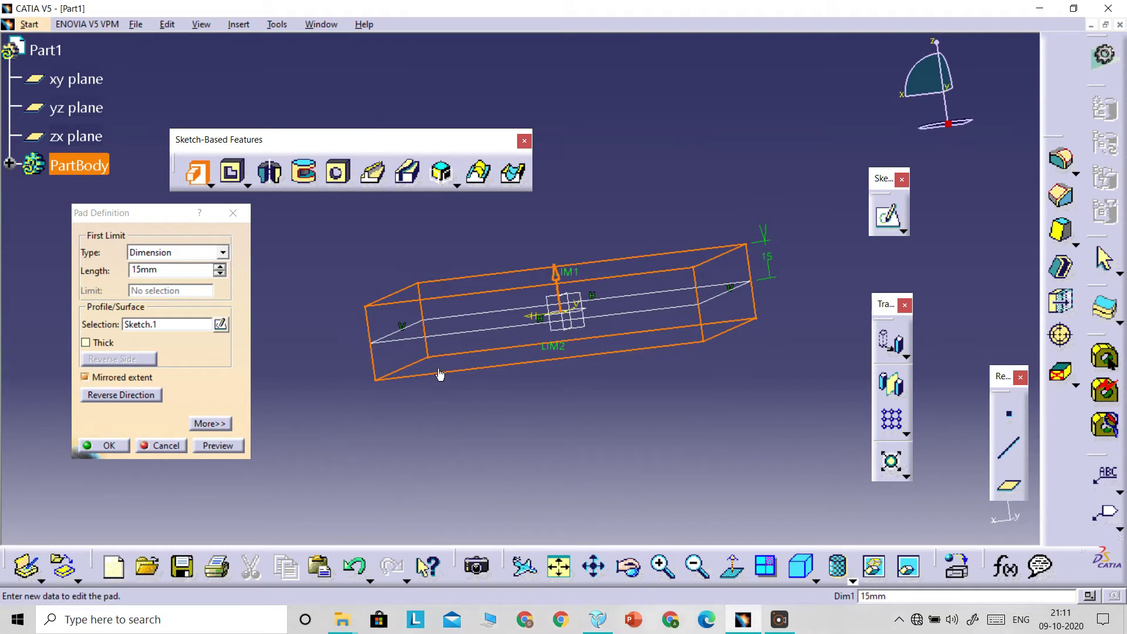
{"action": "left_click", "coordinate": [112, 397]}
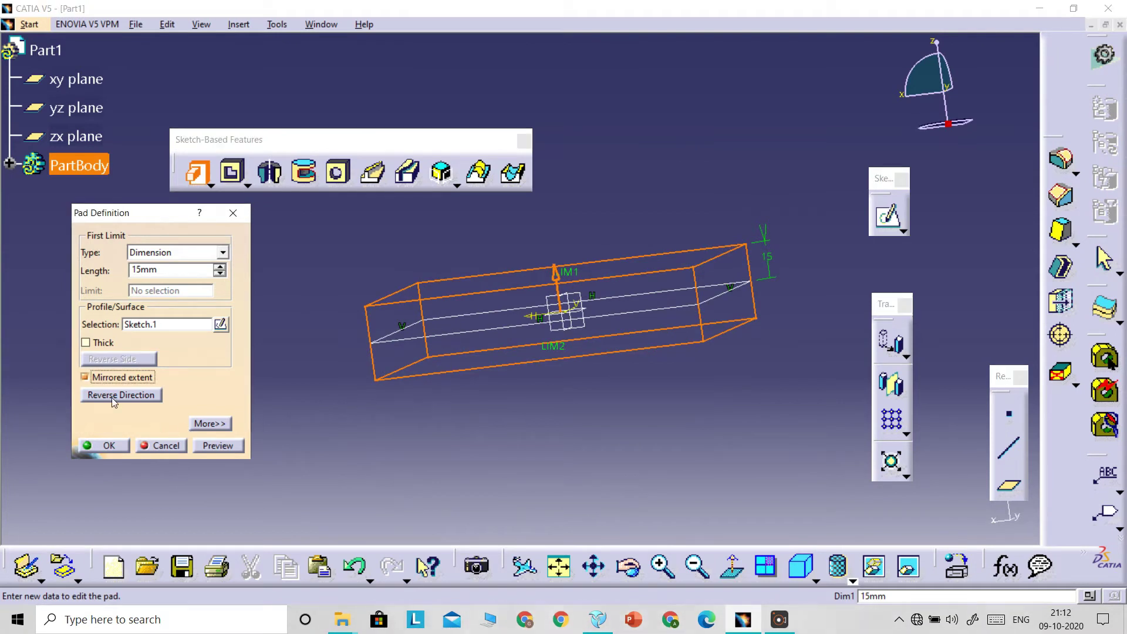
{"action": "left_click", "coordinate": [85, 377]}
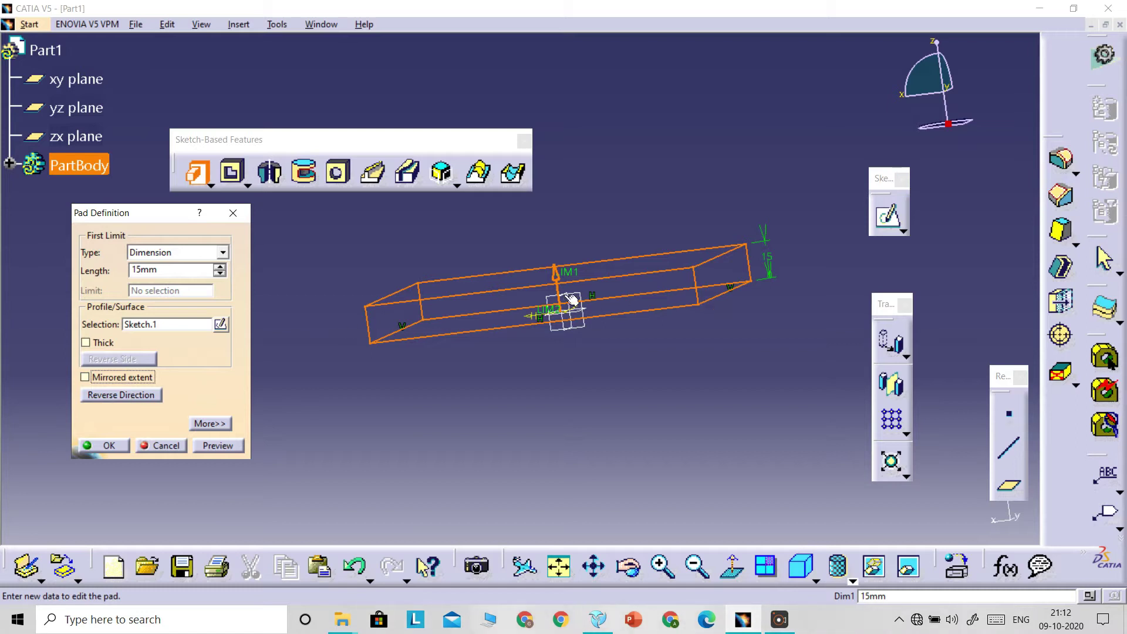
- Reverse the pad's extrusion direction to below the sketch plane and flip it back upward
{"action": "left_click", "coordinate": [135, 396]}
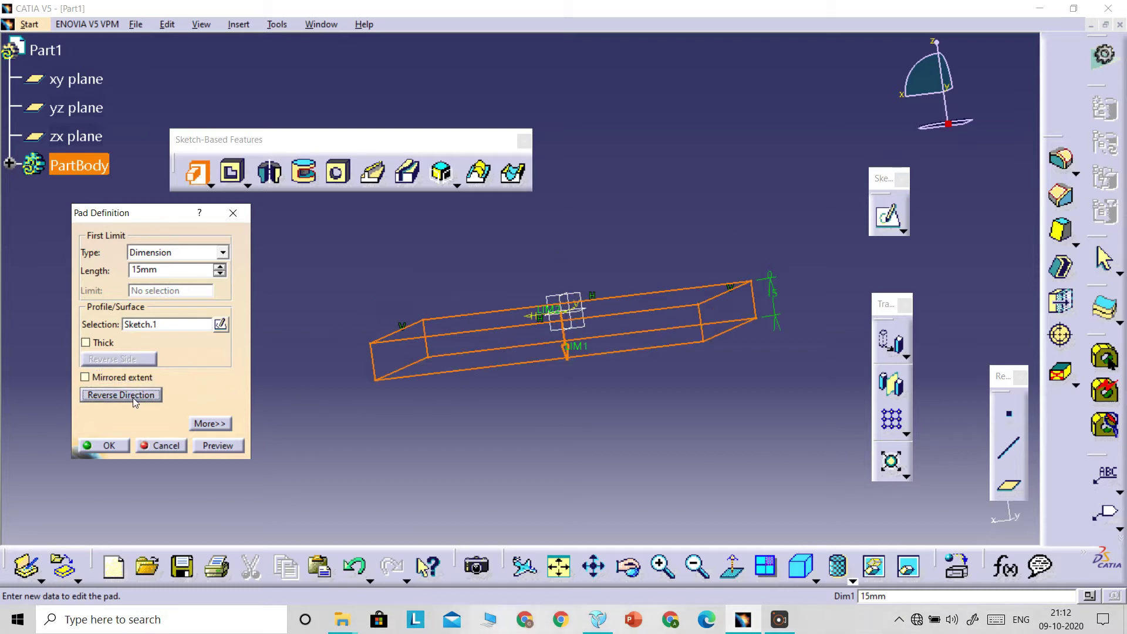
{"action": "middle_click_drag", "start_coordinate": [716, 388], "coordinate": [554, 387]}
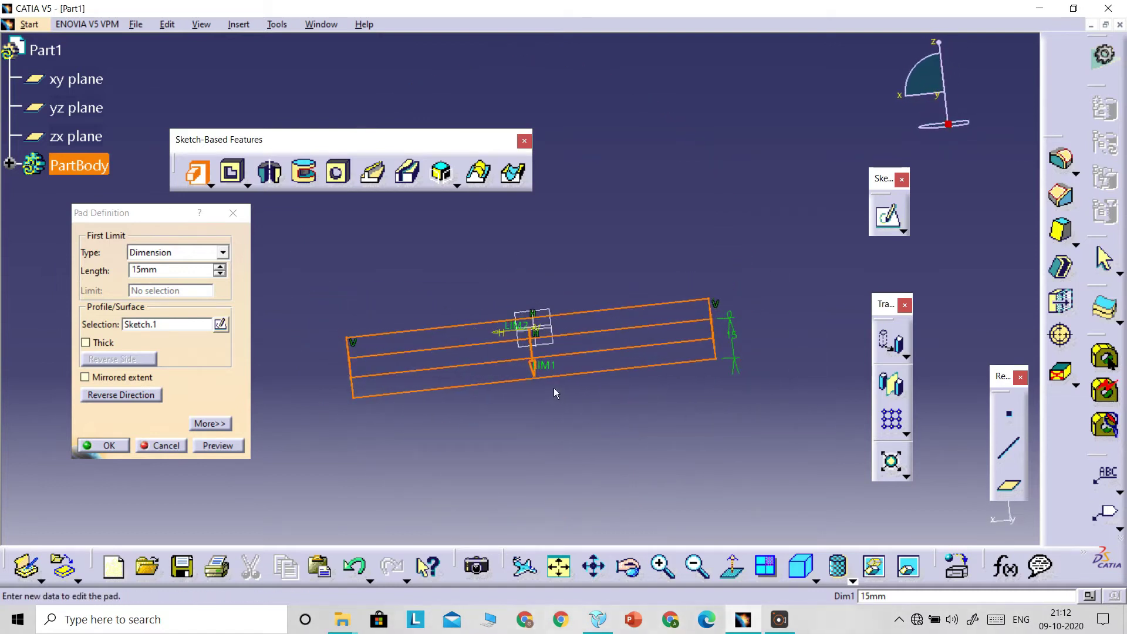
{"action": "left_click", "coordinate": [100, 398]}
{"action": "middle_click_drag", "start_coordinate": [672, 348], "coordinate": [681, 396]}
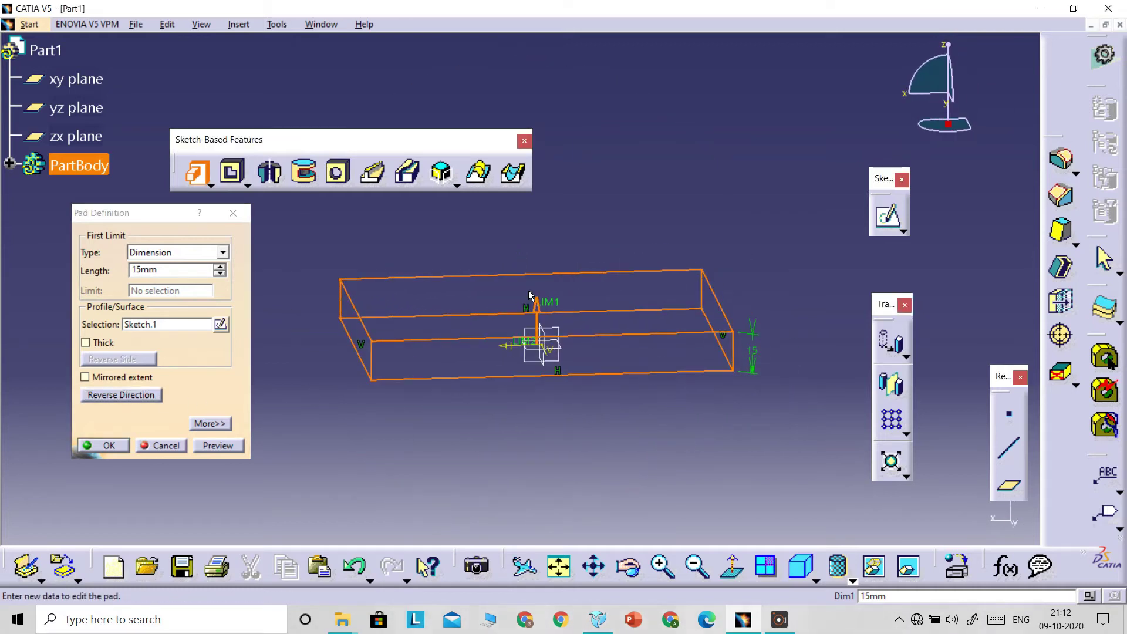
- Extend the pad to the opposite side of the sketch with a second-limit length of 10 mm and create it
{"action": "left_click", "coordinate": [210, 423]}
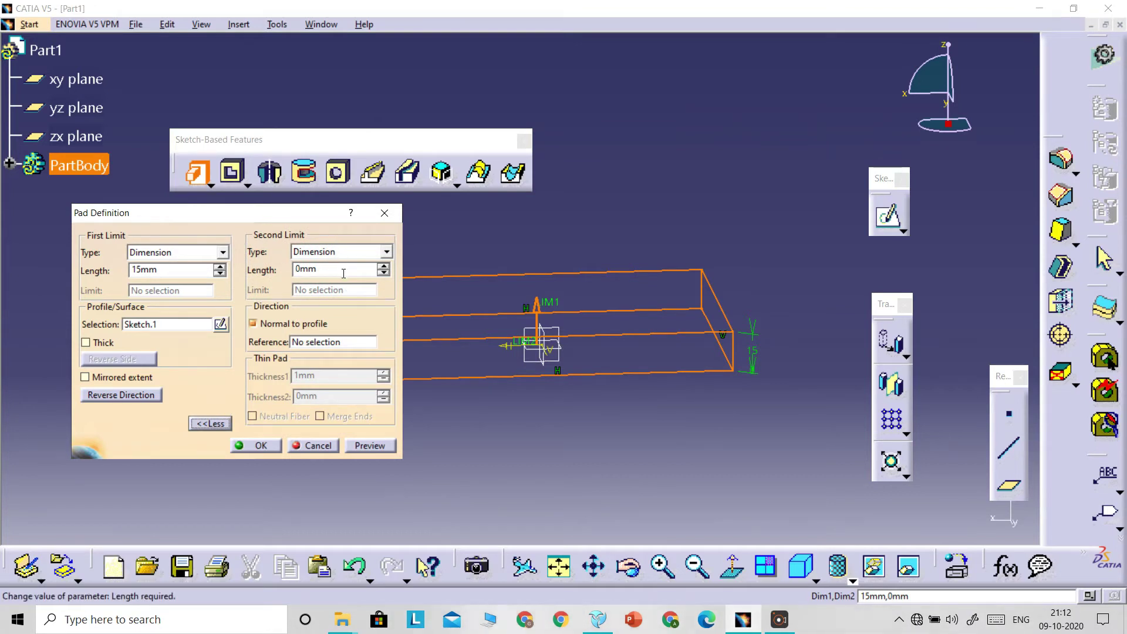
{"action": "double_click", "coordinate": [305, 268]}
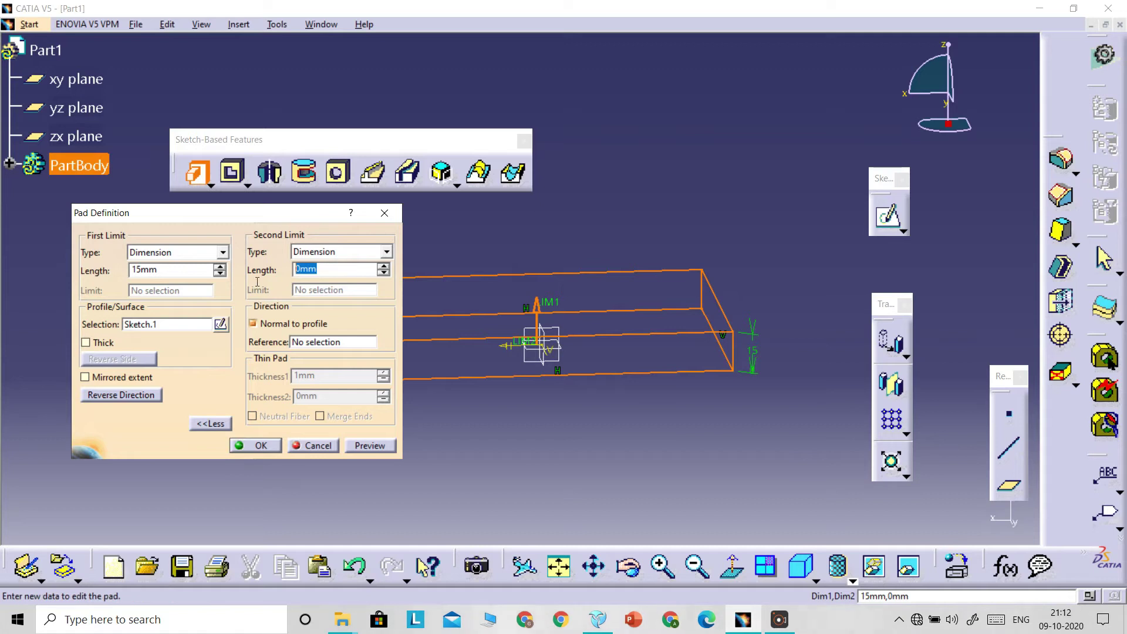
{"action": "type", "text": "1"}
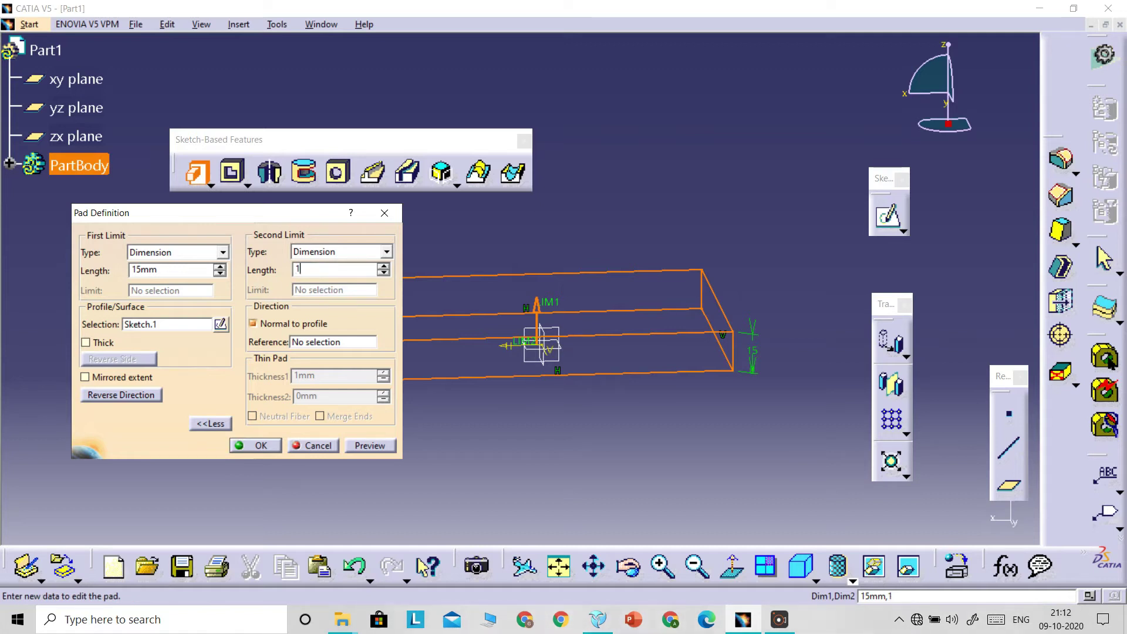
{"action": "middle_click_drag", "start_coordinate": [645, 463], "coordinate": [731, 290]}
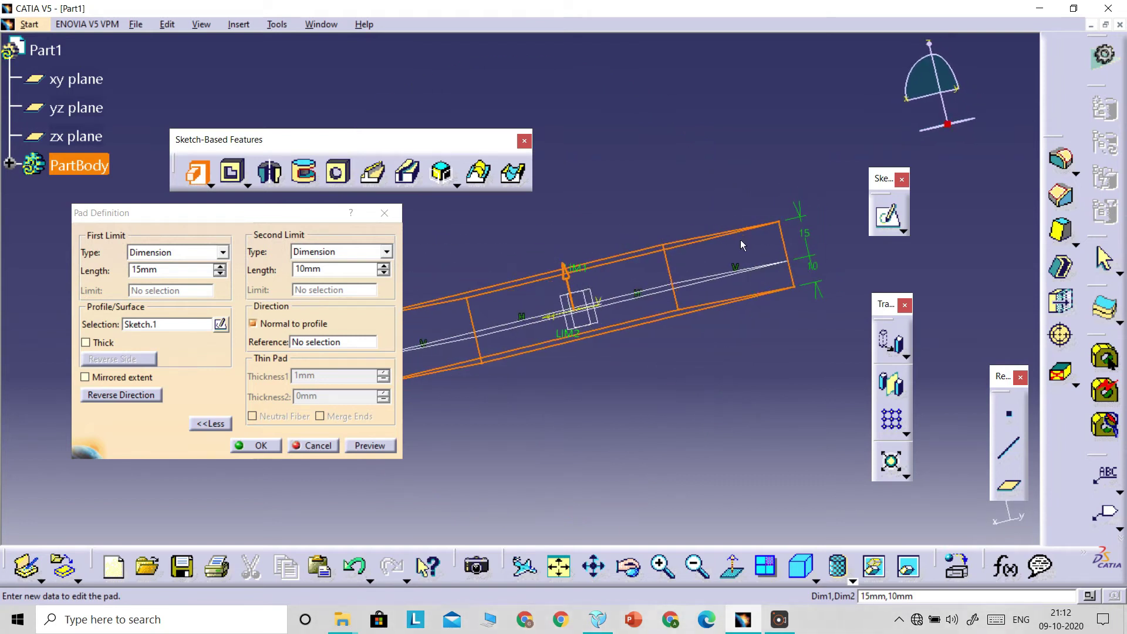
{"action": "middle_click_drag", "start_coordinate": [721, 352], "coordinate": [616, 379]}
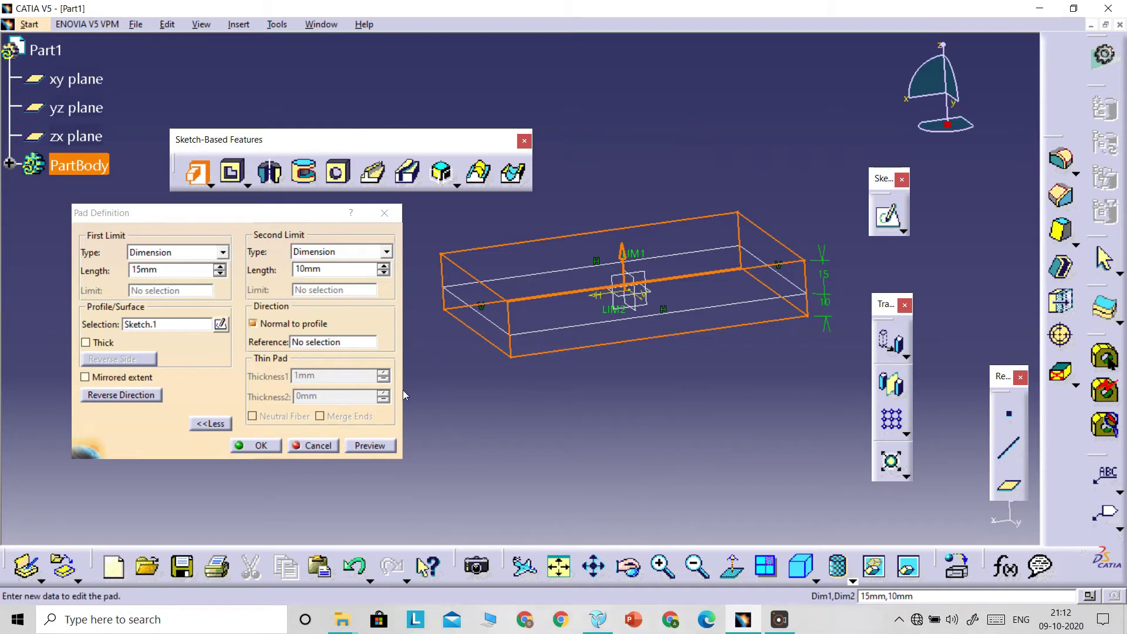
{"action": "left_click", "coordinate": [259, 446]}
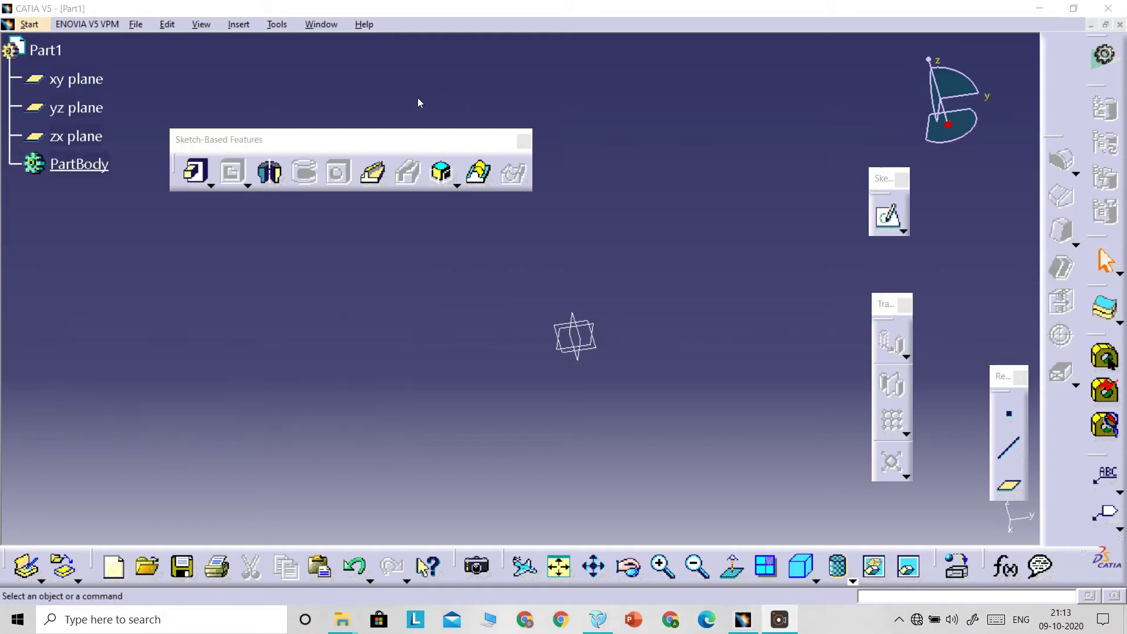
- Sketch a rectangle on the xy plane that encloses the origin
{"action": "left_click", "coordinate": [210, 185]}
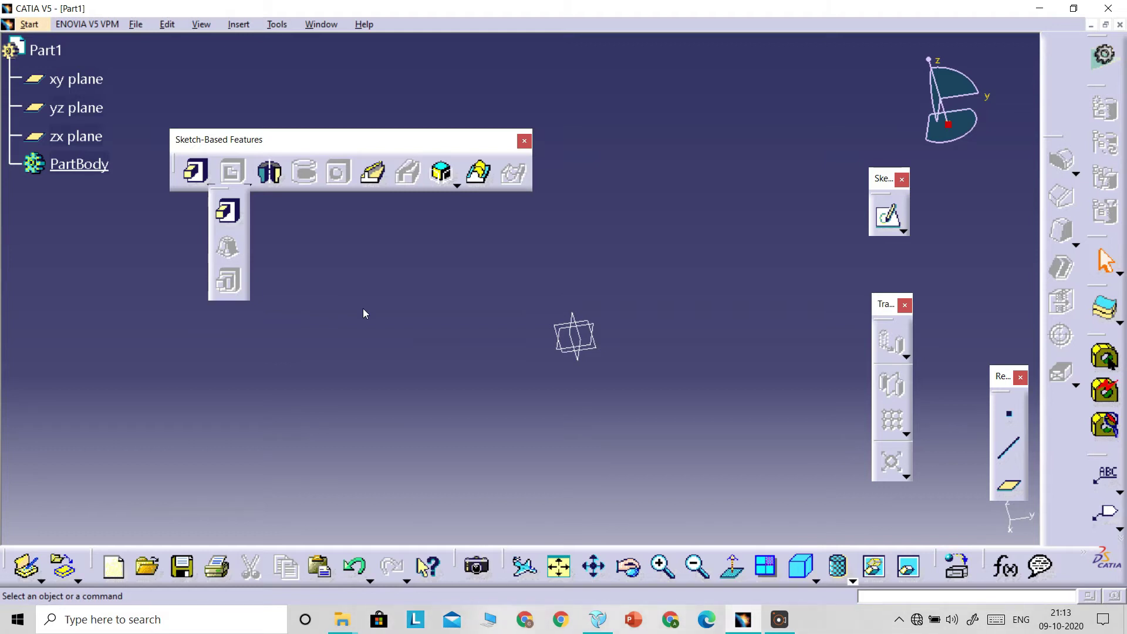
{"action": "left_click", "coordinate": [364, 331]}
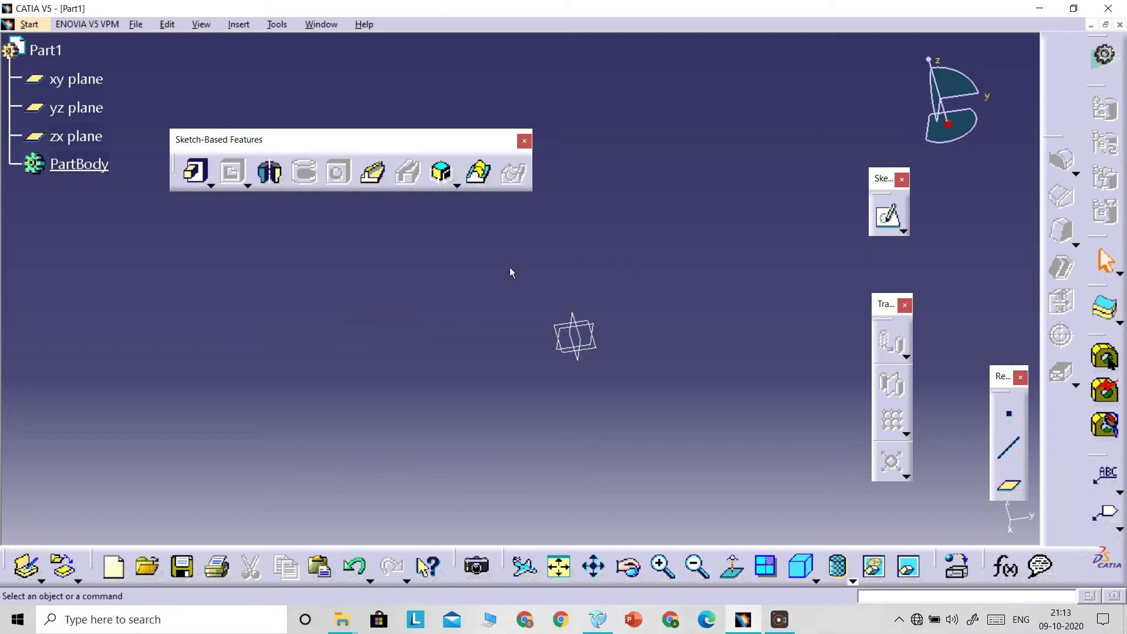
{"action": "left_click", "coordinate": [888, 216]}
{"action": "left_click", "coordinate": [76, 79]}
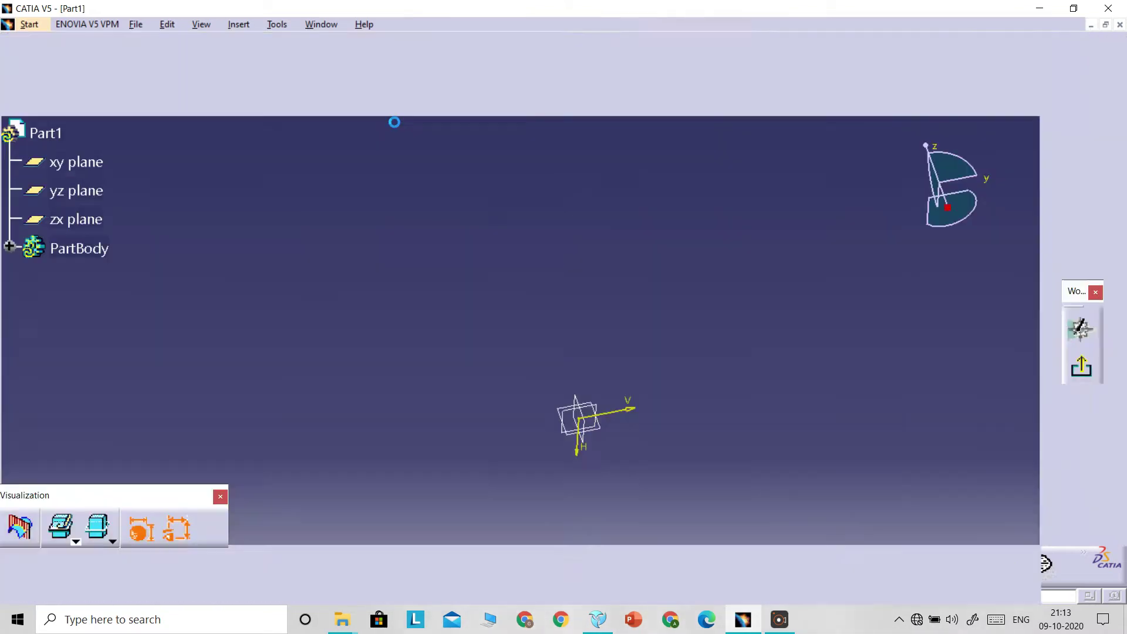
{"action": "left_click", "coordinate": [290, 94]}
{"action": "left_click", "coordinate": [446, 189]}
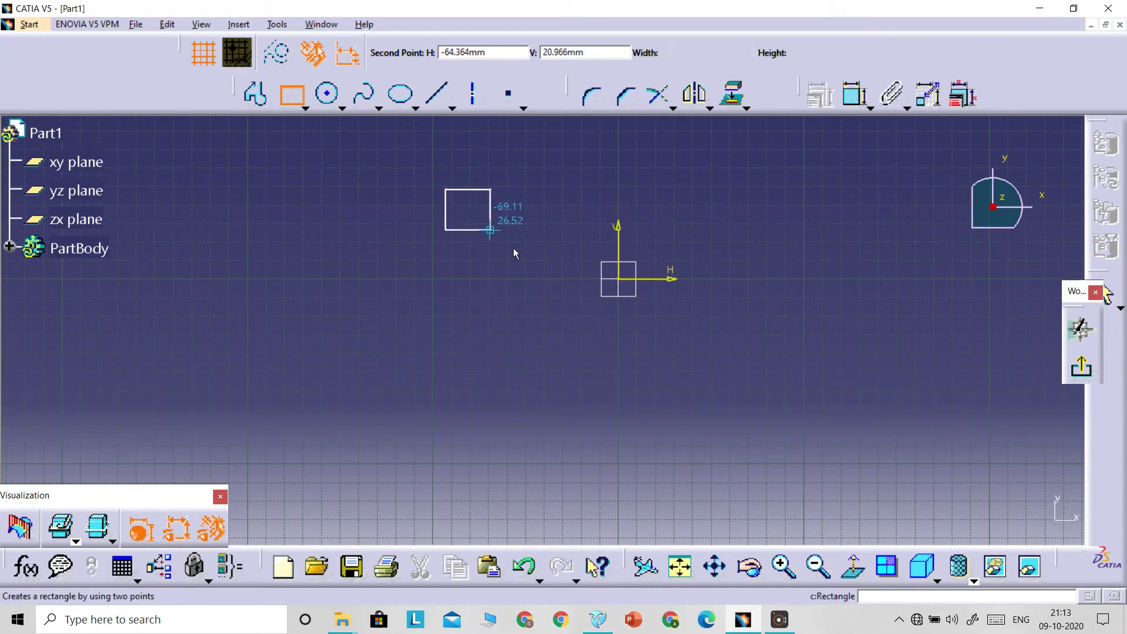
{"action": "left_click", "coordinate": [844, 410]}
- Add a circle centred on the origin inside the rectangle and finish the sketch
{"action": "left_click", "coordinate": [342, 108]}
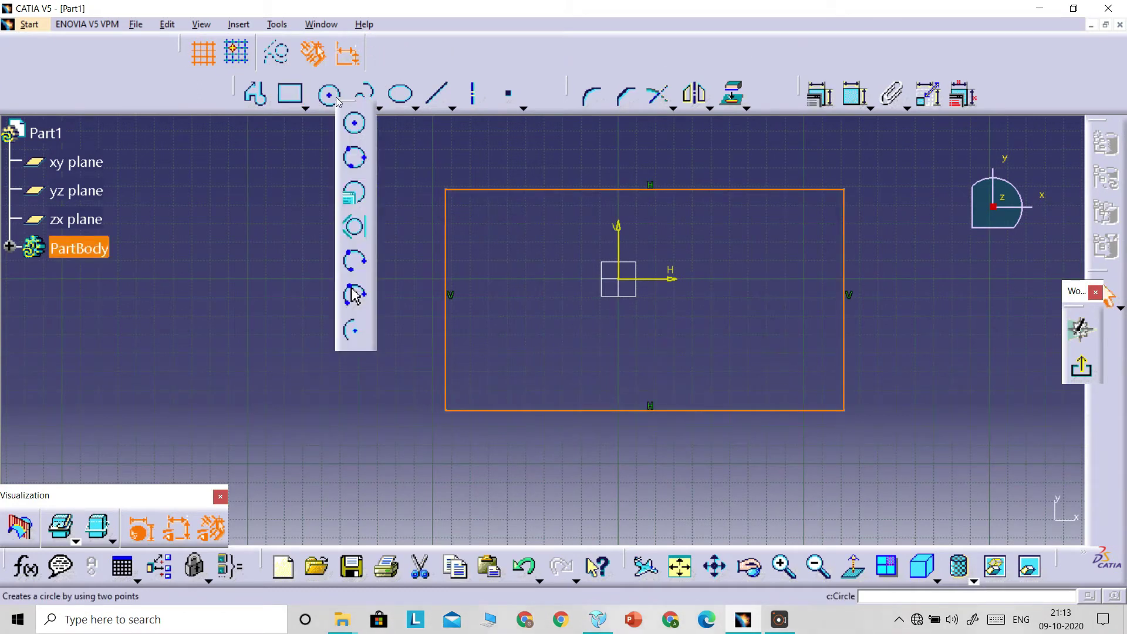
{"action": "left_click", "coordinate": [354, 121]}
{"action": "left_click", "coordinate": [618, 279]}
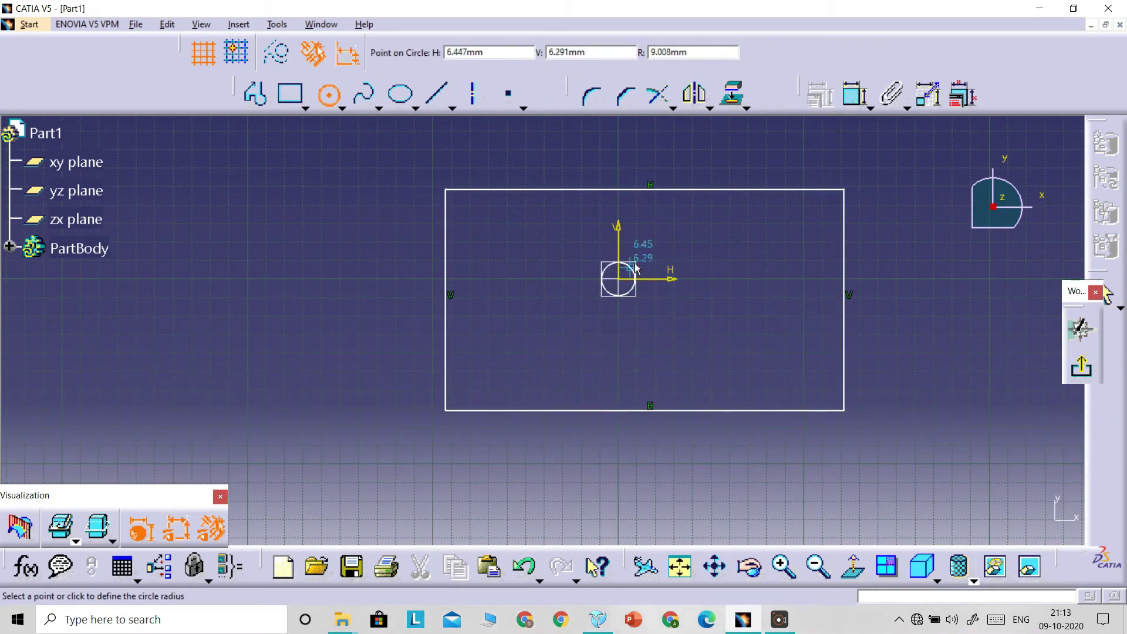
{"action": "left_click", "coordinate": [667, 249]}
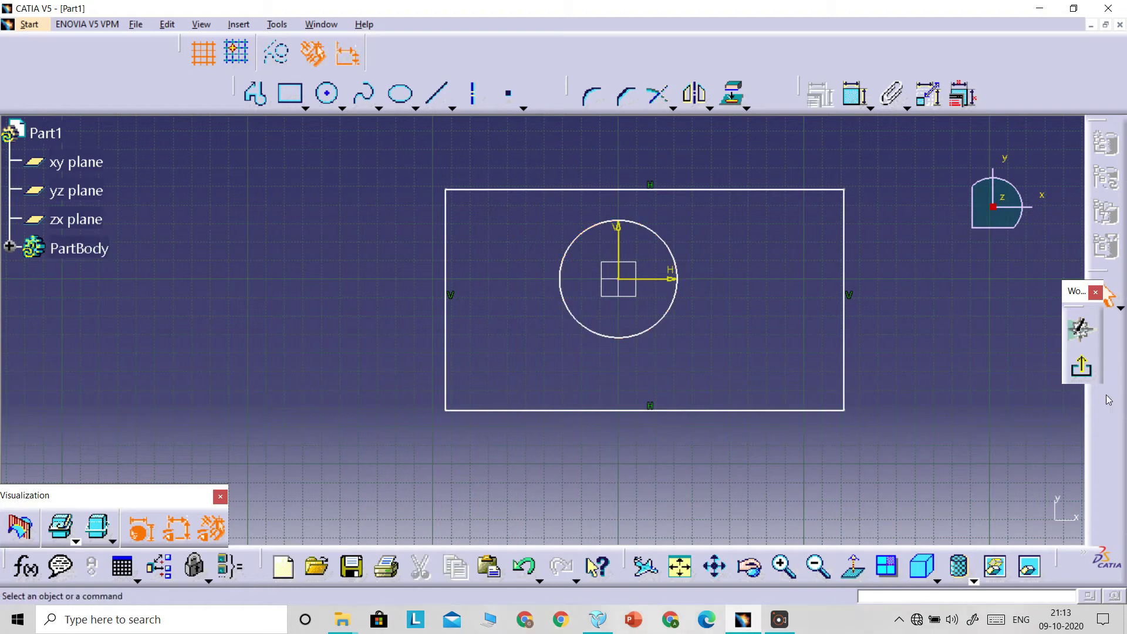
{"action": "left_click", "coordinate": [1085, 370]}
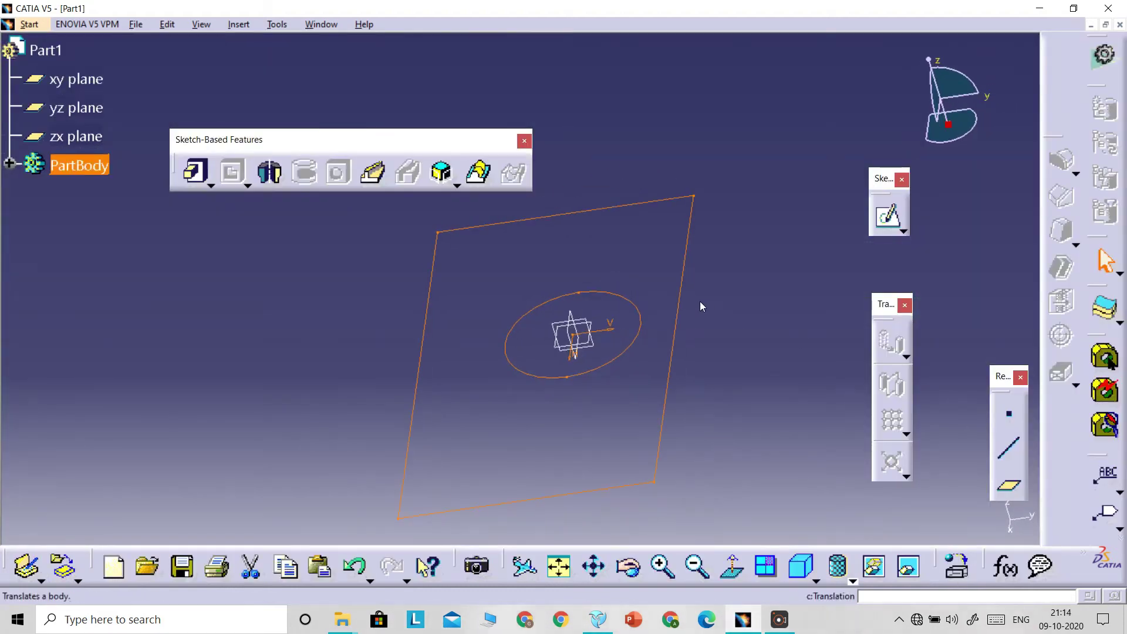
- Create a Multi-Pad from the sketch, giving the first domain, between rectangle and circle, a length of 10 mm
{"action": "left_click", "coordinate": [210, 185]}
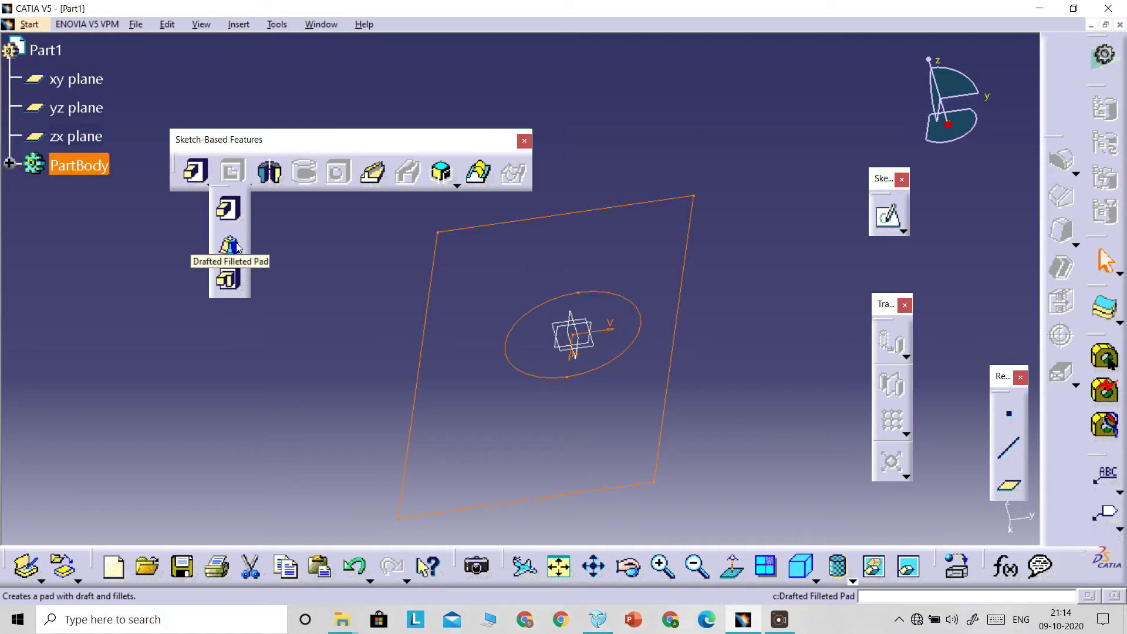
{"action": "left_click", "coordinate": [230, 278]}
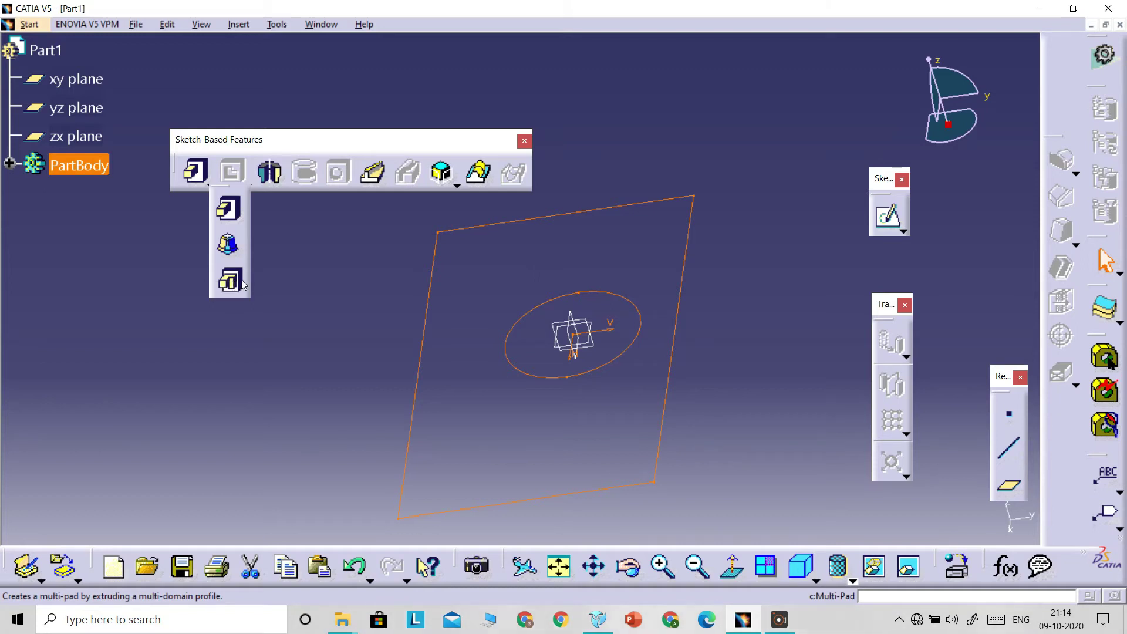
{"action": "mouse_move", "coordinate": [688, 445]}
{"action": "middle_mouse_down"}
{"action": "mouse_move", "coordinate": [523, 456]}
{"action": "mouse_move", "coordinate": [510, 487]}
{"action": "mouse_move", "coordinate": [524, 471]}
{"action": "middle_mouse_up"}
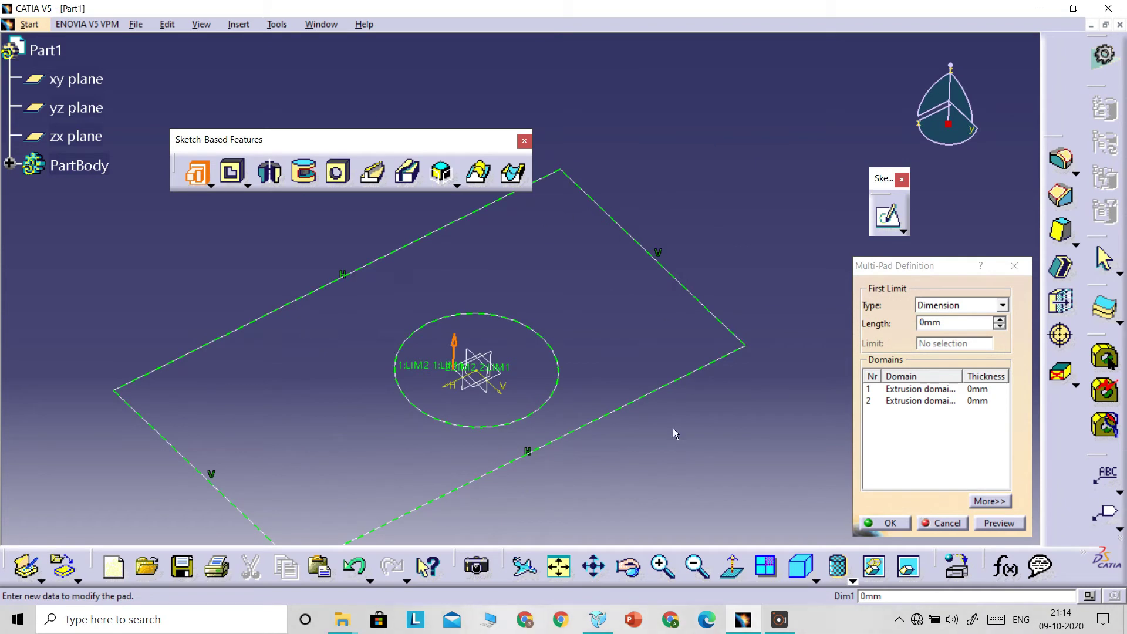
{"action": "middle_click_drag", "start_coordinate": [608, 287], "coordinate": [611, 352]}
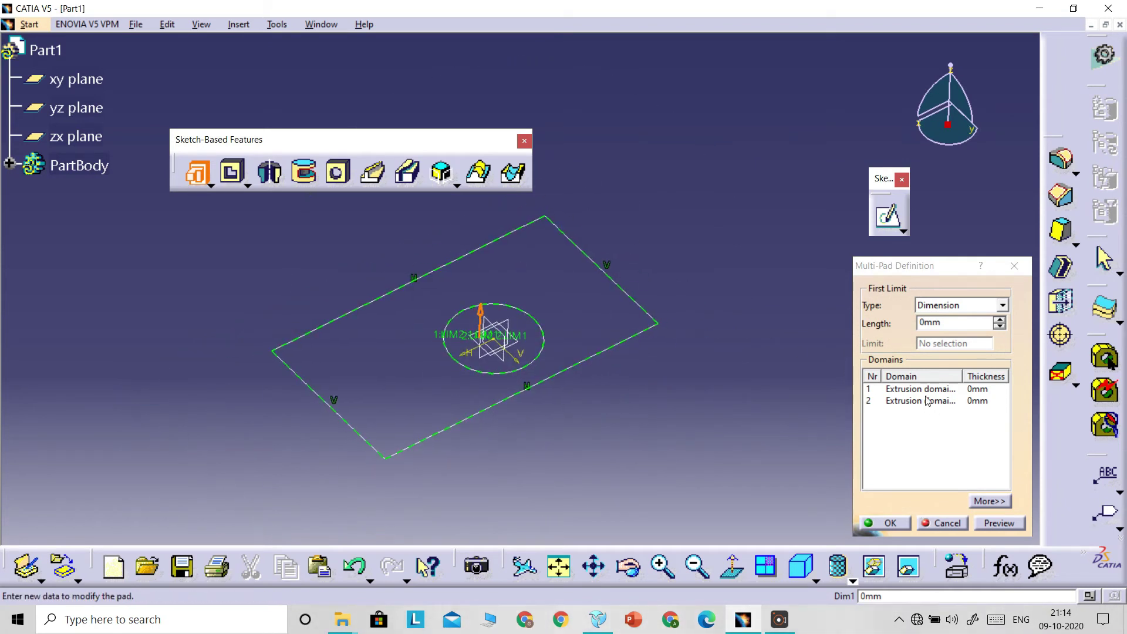
{"action": "left_click", "coordinate": [907, 390]}
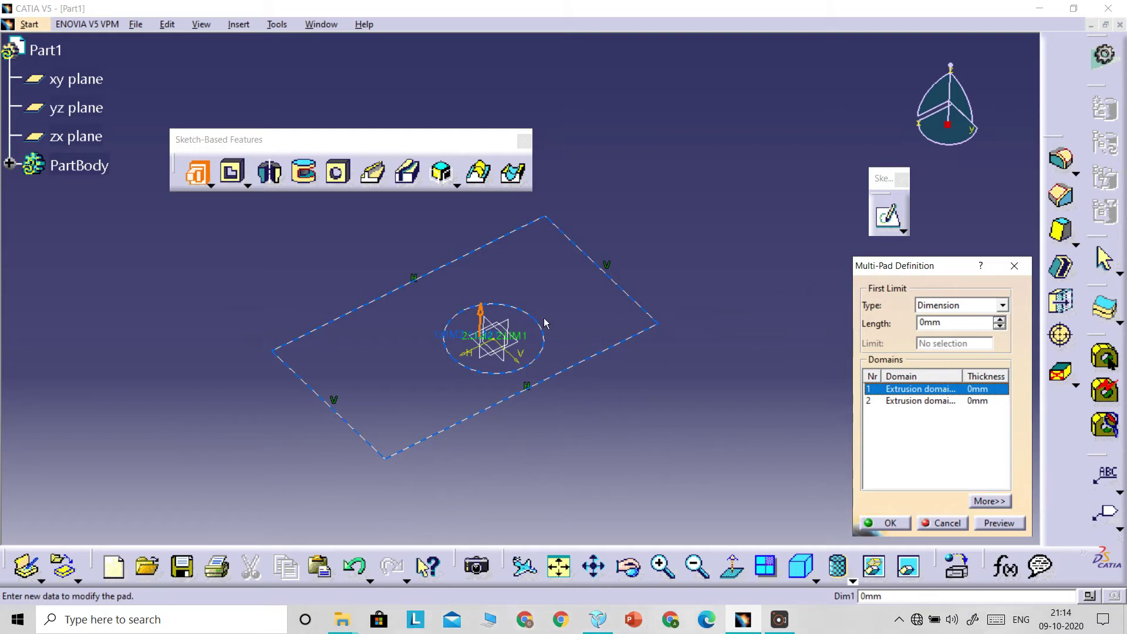
{"action": "double_click", "coordinate": [939, 322]}
{"action": "type", "text": "10"}
{"action": "left_click", "coordinate": [778, 421]}
{"action": "mouse_move", "coordinate": [589, 439]}
{"action": "middle_mouse_down"}
{"action": "mouse_move", "coordinate": [569, 397]}
{"action": "mouse_move", "coordinate": [552, 277]}
{"action": "mouse_move", "coordinate": [495, 442]}
{"action": "mouse_move", "coordinate": [590, 449]}
{"action": "middle_mouse_up"}
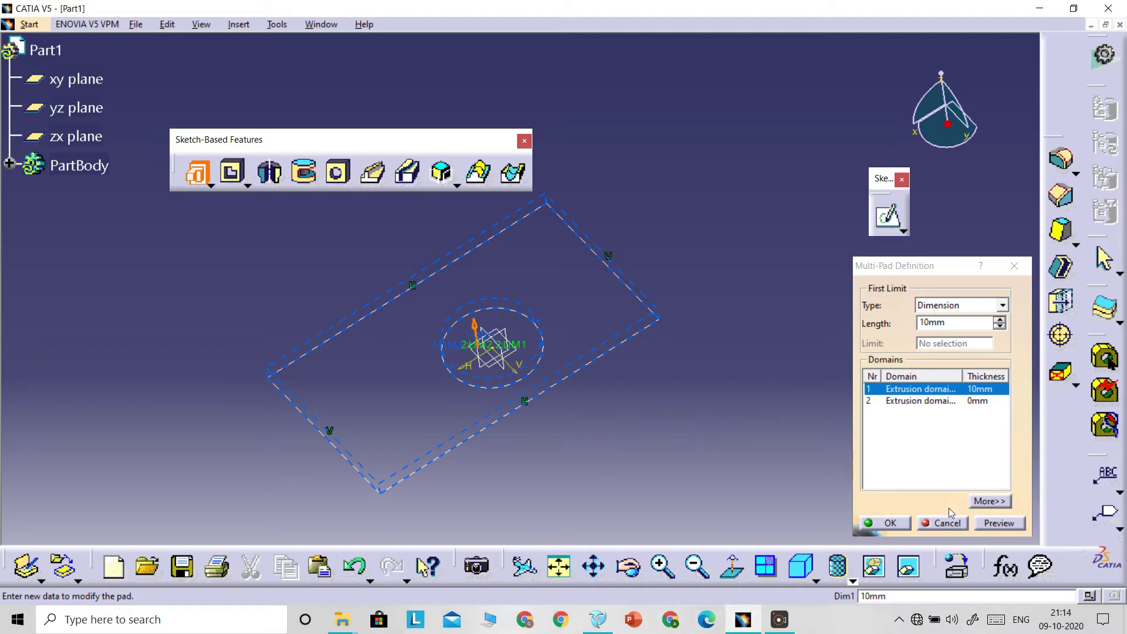
{"action": "left_click", "coordinate": [895, 524]}
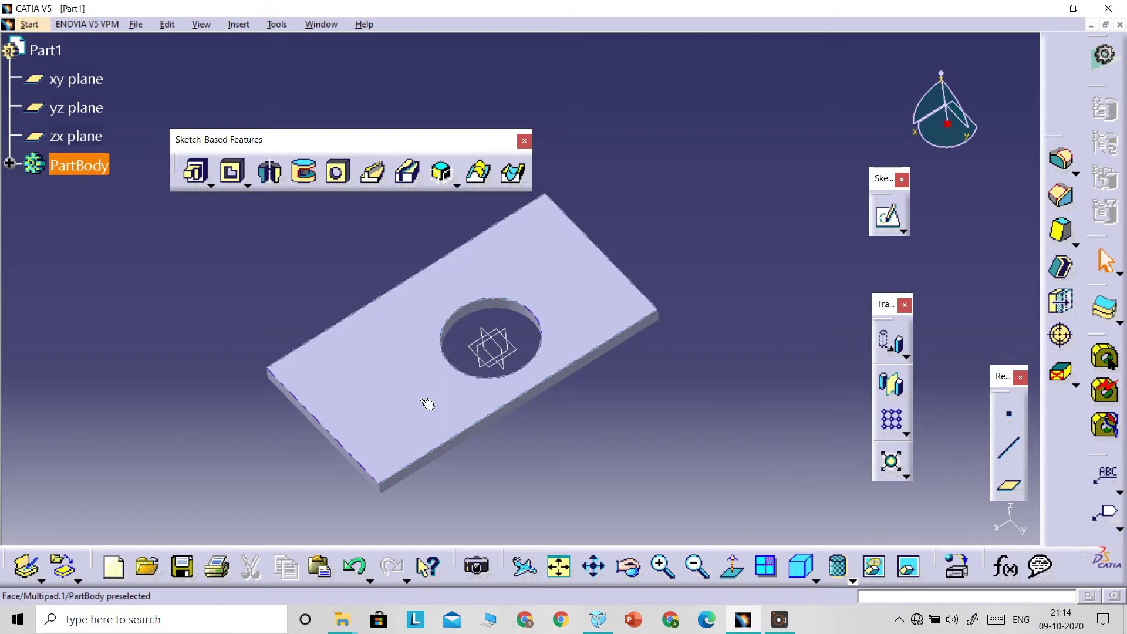
- Edit the multi-pad so the second domain, the circle, is extruded as a cylinder taller than the surrounding plate
{"action": "double_click", "coordinate": [397, 350]}
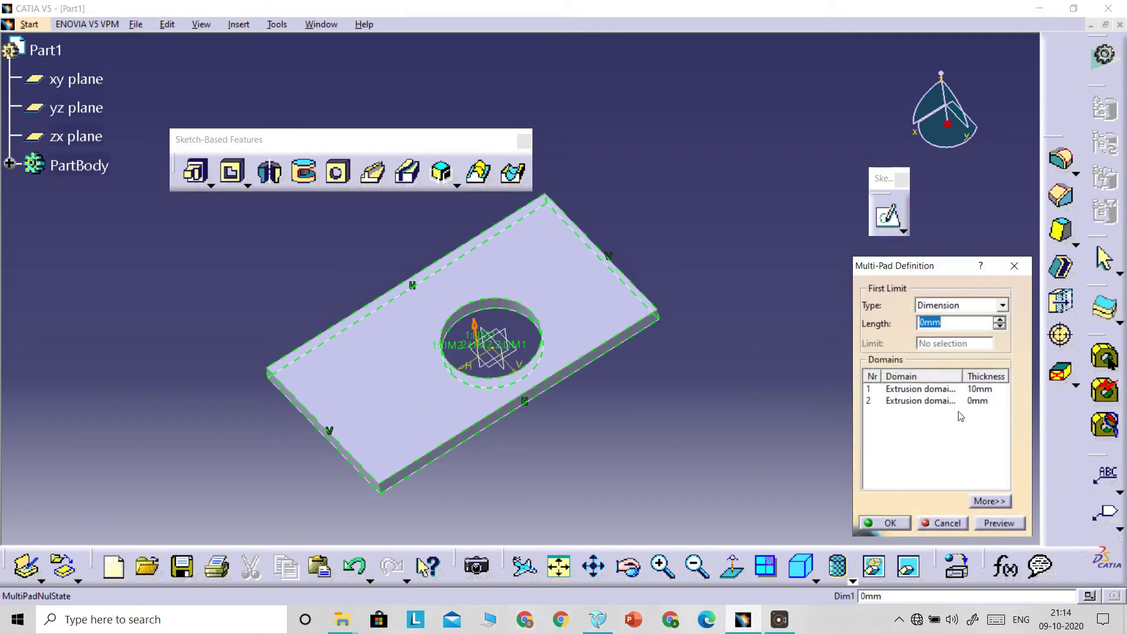
{"action": "left_click", "coordinate": [922, 400]}
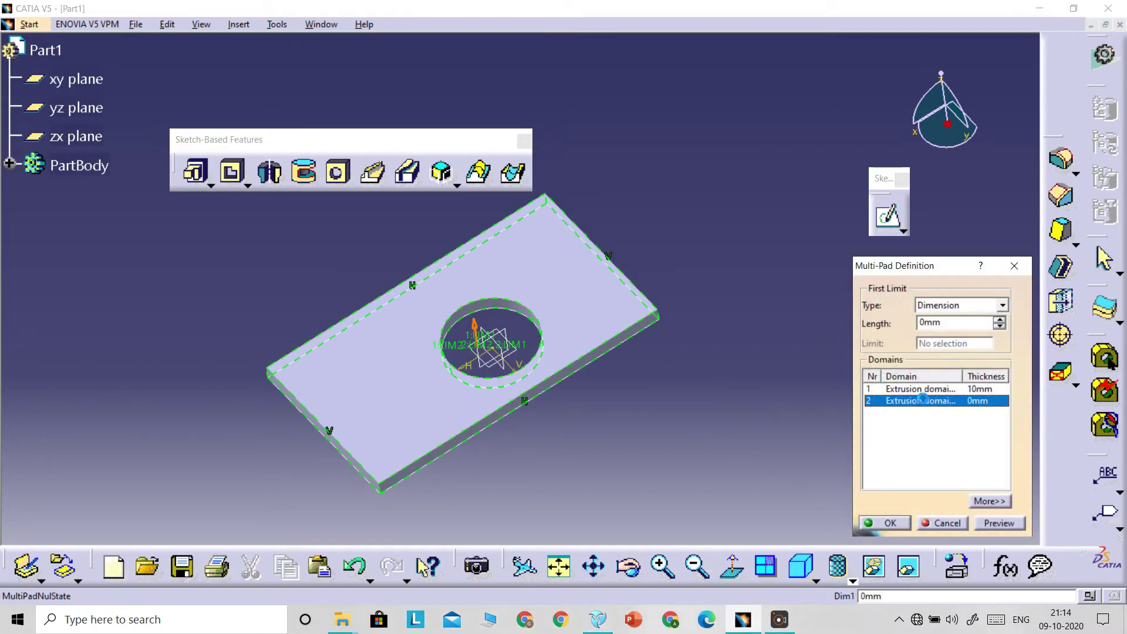
{"action": "double_click", "coordinate": [930, 322]}
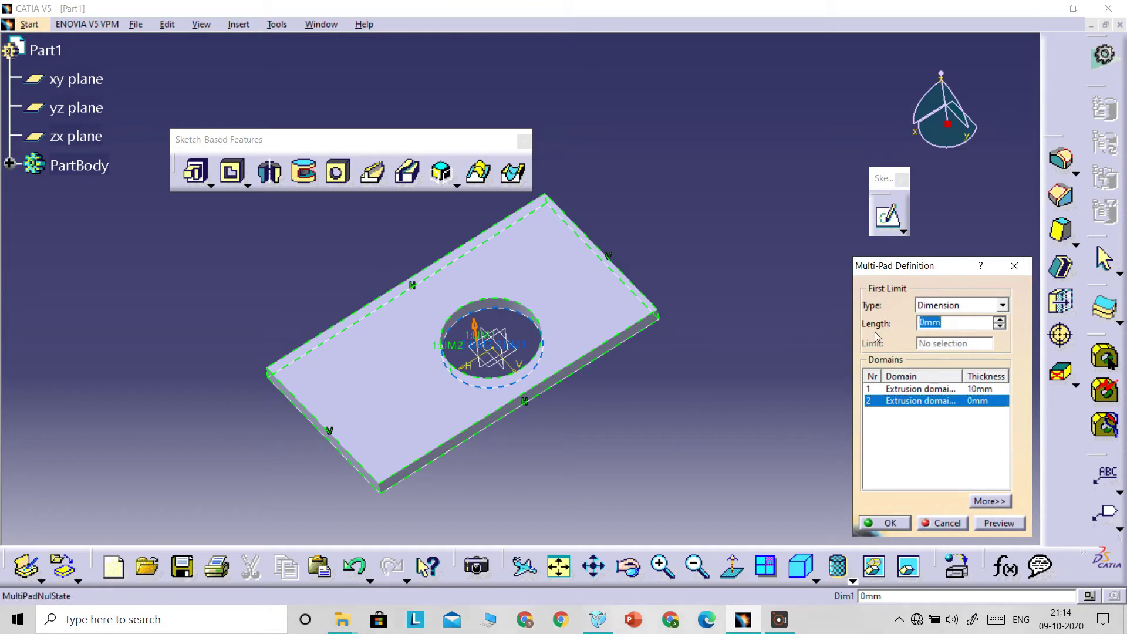
{"action": "type", "text": "10"}
{"action": "key", "text": "Return"}
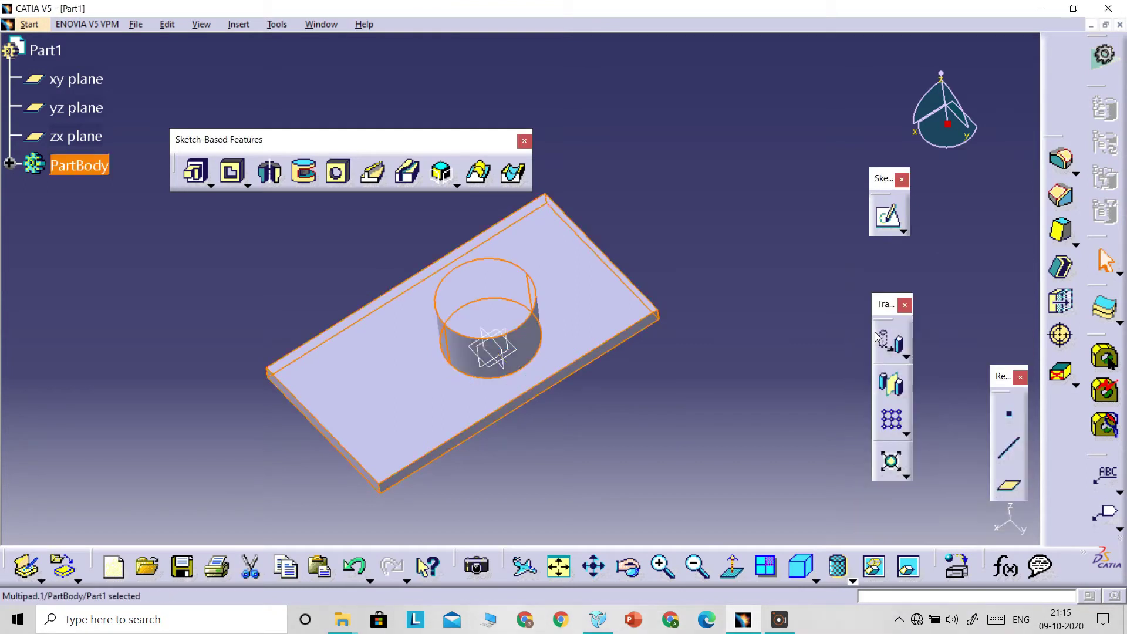
{"action": "left_click", "coordinate": [810, 354]}
- Check the plate and cylinder from several sides and delete the whole multi-pad together with its sketch
{"action": "middle_click_drag", "start_coordinate": [668, 433], "coordinate": [529, 317]}
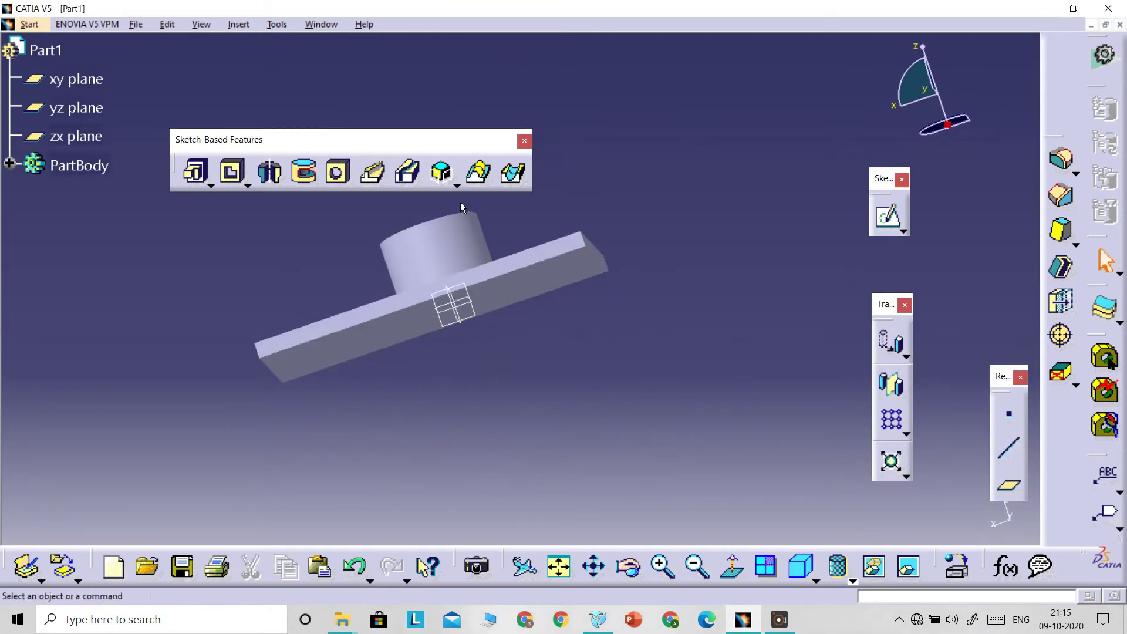
{"action": "middle_click_drag", "start_coordinate": [493, 239], "coordinate": [542, 294]}
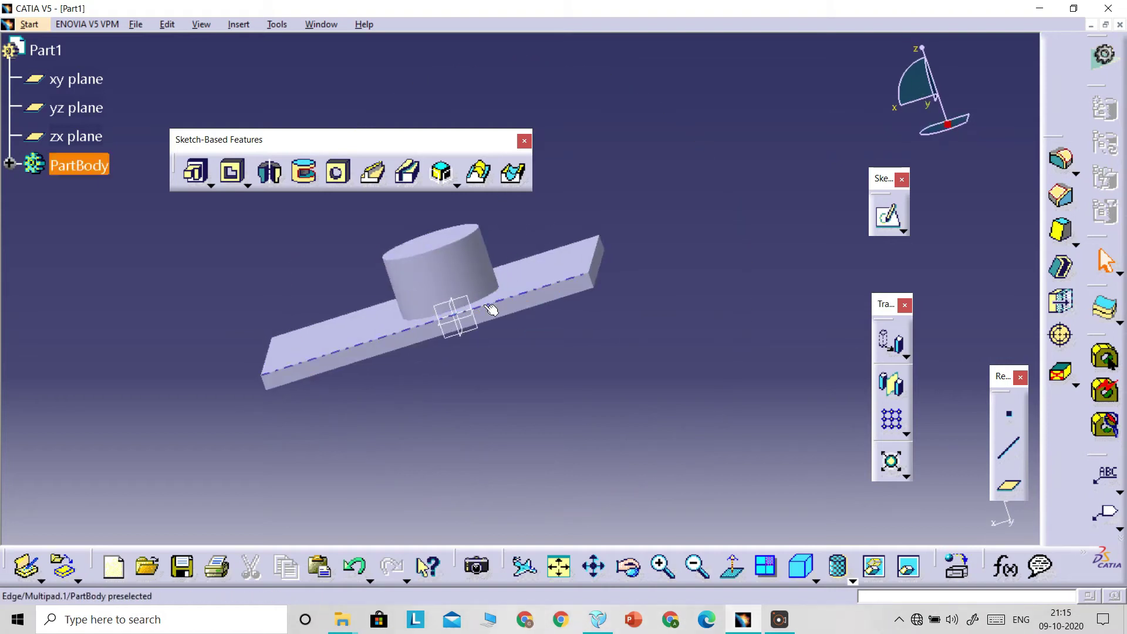
{"action": "left_click", "coordinate": [730, 310]}
{"action": "middle_click_drag", "start_coordinate": [730, 309], "coordinate": [675, 414]}
{"action": "middle_click_drag", "start_coordinate": [559, 181], "coordinate": [629, 307]}
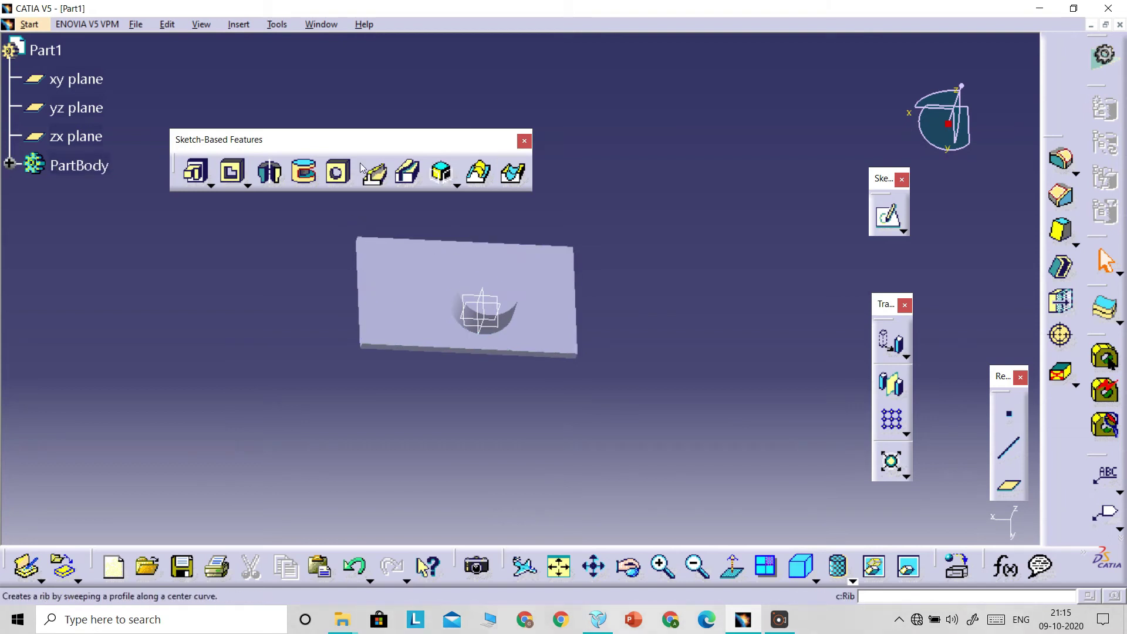
{"action": "left_click_drag", "start_coordinate": [322, 221], "coordinate": [634, 418]}
{"action": "key", "text": "Delete"}
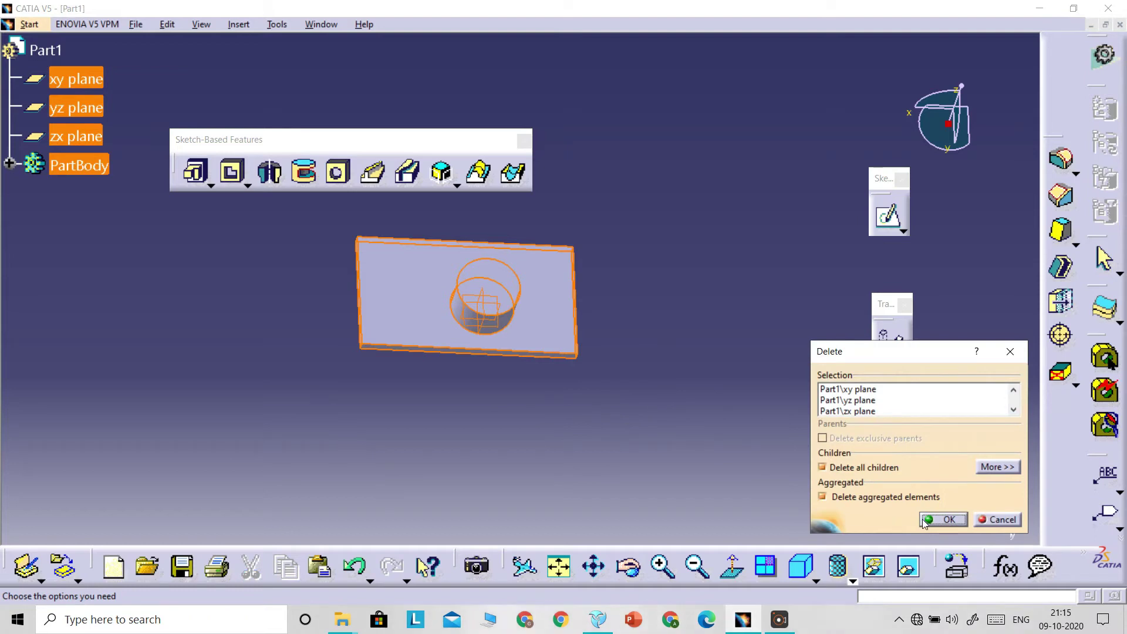
{"action": "left_click", "coordinate": [944, 520]}
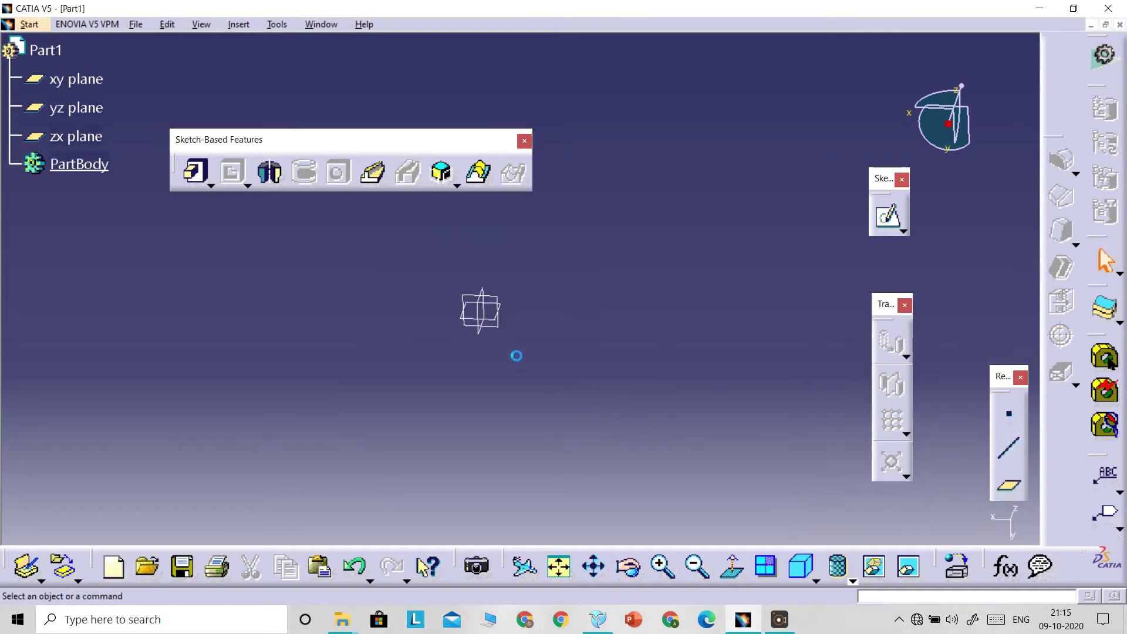
- Sketch an open profile of three connected lines on the xy plane, with the first and last lines crossing
{"action": "left_click", "coordinate": [94, 89]}
{"action": "left_click", "coordinate": [887, 217]}
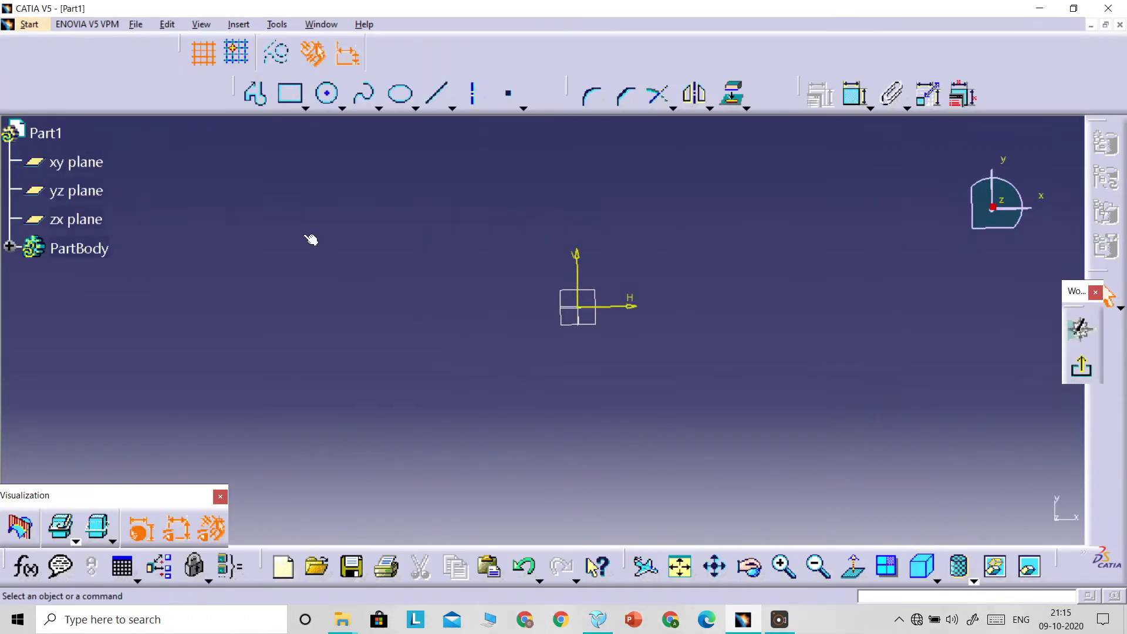
{"action": "left_click", "coordinate": [327, 93]}
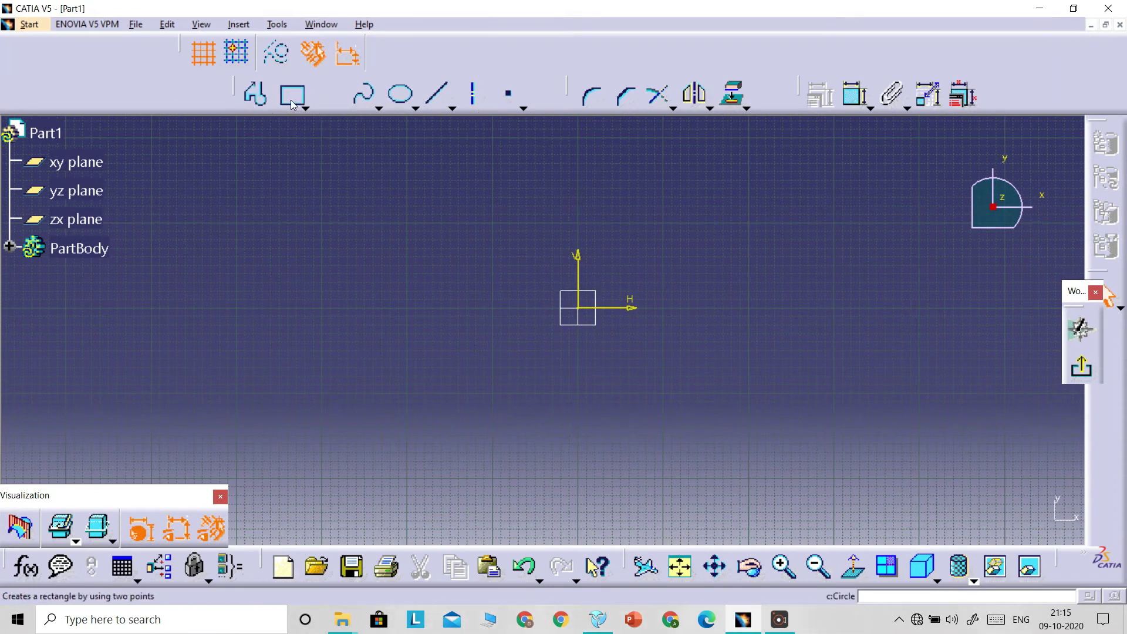
{"action": "left_click", "coordinate": [256, 94]}
{"action": "left_click", "coordinate": [424, 327]}
{"action": "left_click", "coordinate": [720, 206]}
{"action": "left_click", "coordinate": [769, 469]}
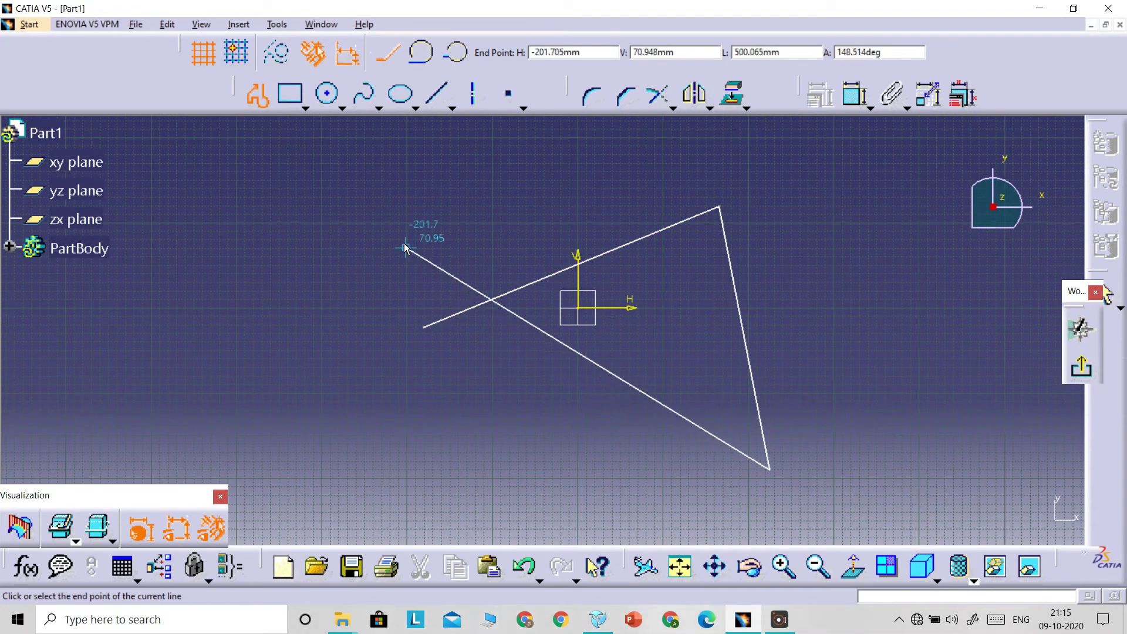
{"action": "left_click", "coordinate": [381, 212]}
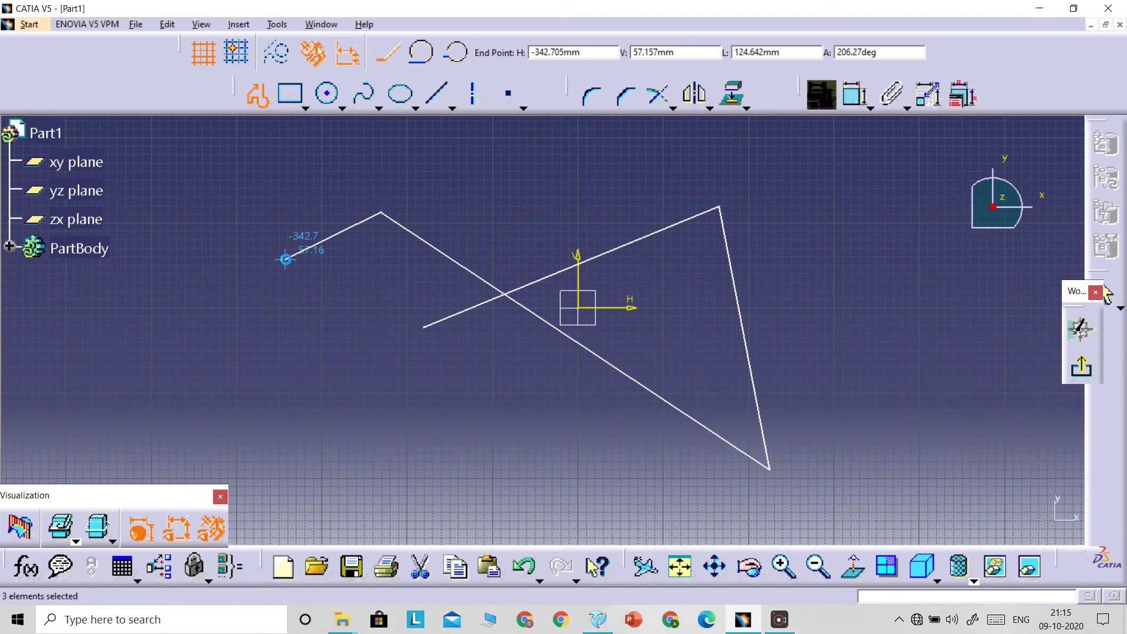
{"action": "key", "text": "Escape"}
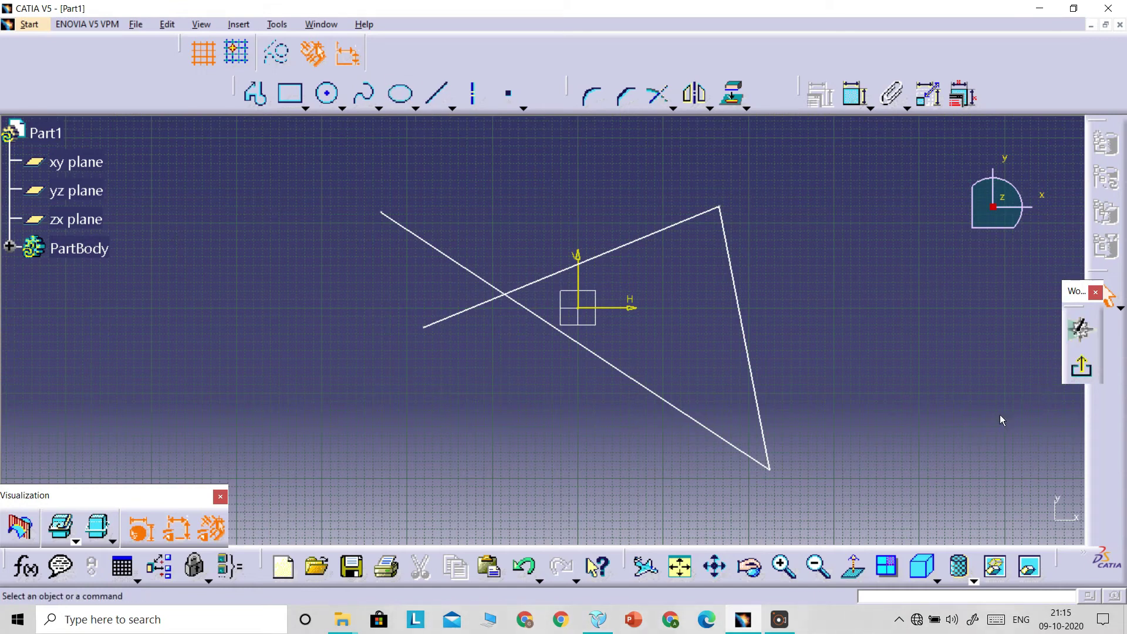
- Try to pad the open sketch profile whose first and last lines cross
{"action": "left_click", "coordinate": [1082, 367]}
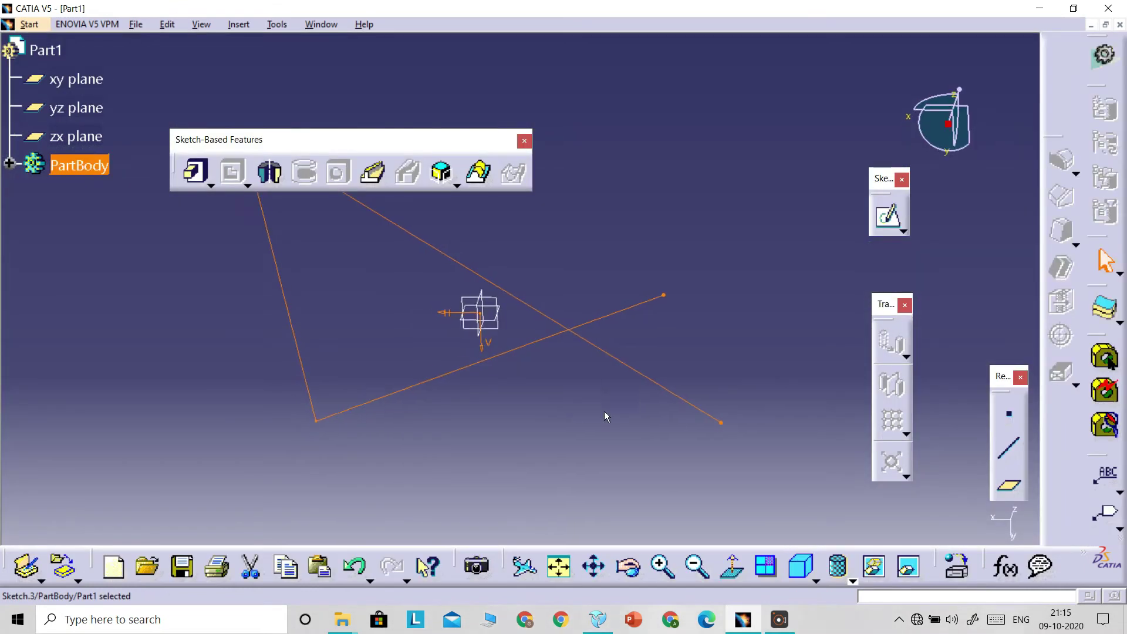
{"action": "left_click", "coordinate": [196, 171]}
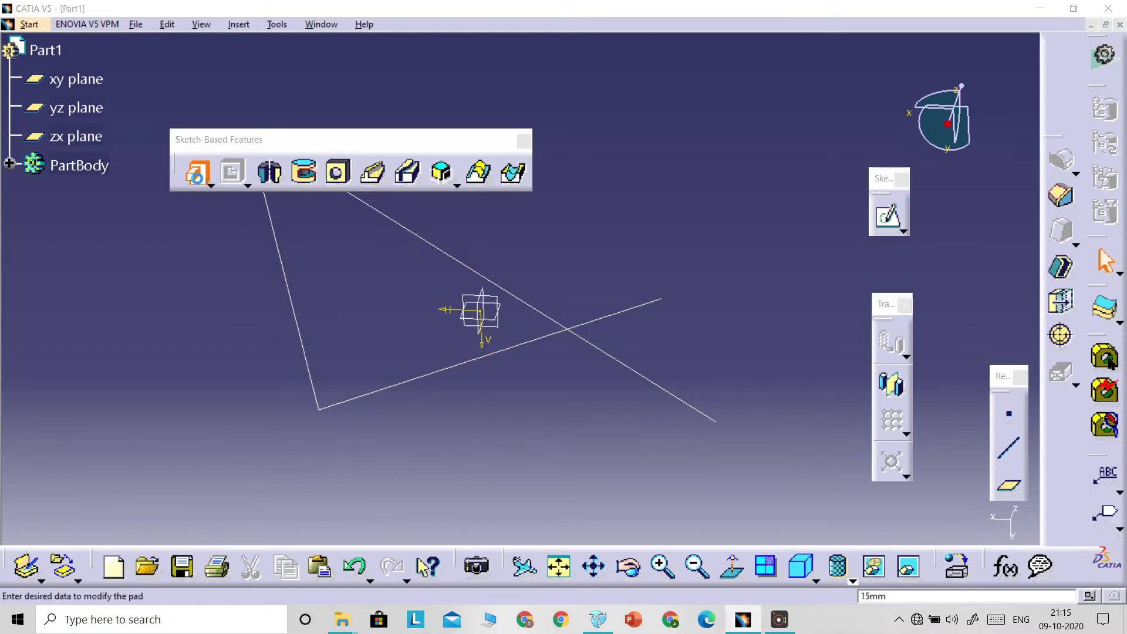
{"action": "left_click", "coordinate": [422, 380]}
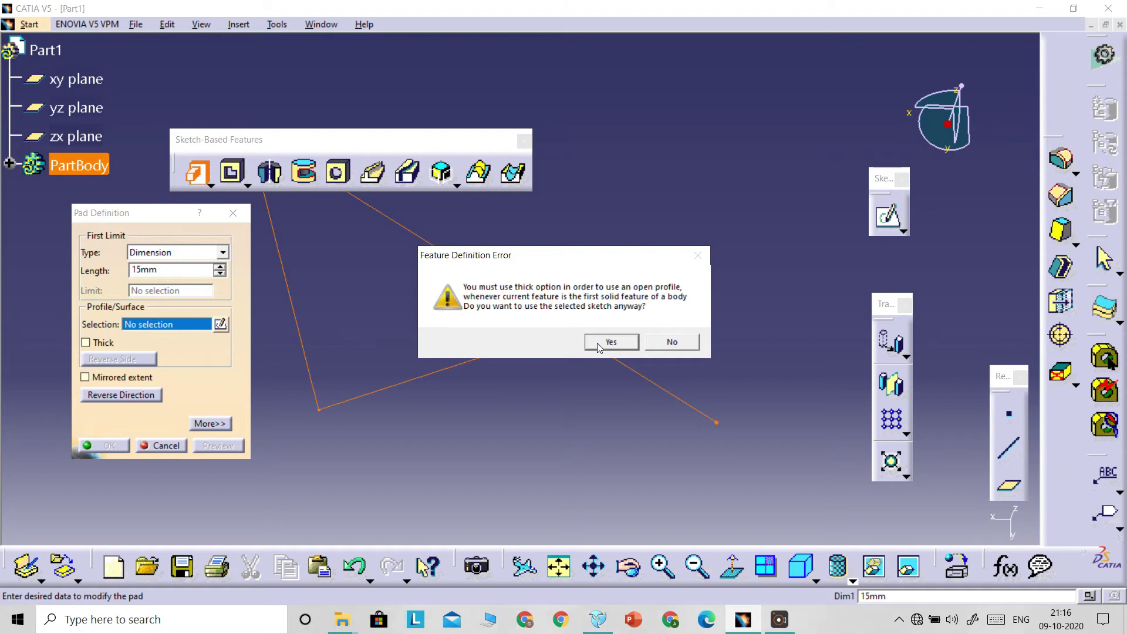
{"action": "left_click", "coordinate": [672, 343]}
{"action": "mouse_move", "coordinate": [574, 234]}
{"action": "middle_mouse_down", "text": "ctrl"}
{"action": "mouse_move", "coordinate": [583, 277]}
{"action": "mouse_move", "coordinate": [574, 348]}
{"action": "middle_mouse_up", "text": "ctrl"}
{"action": "left_click_drag", "start_coordinate": [383, 226], "coordinate": [653, 414]}
{"action": "left_click", "coordinate": [445, 298]}
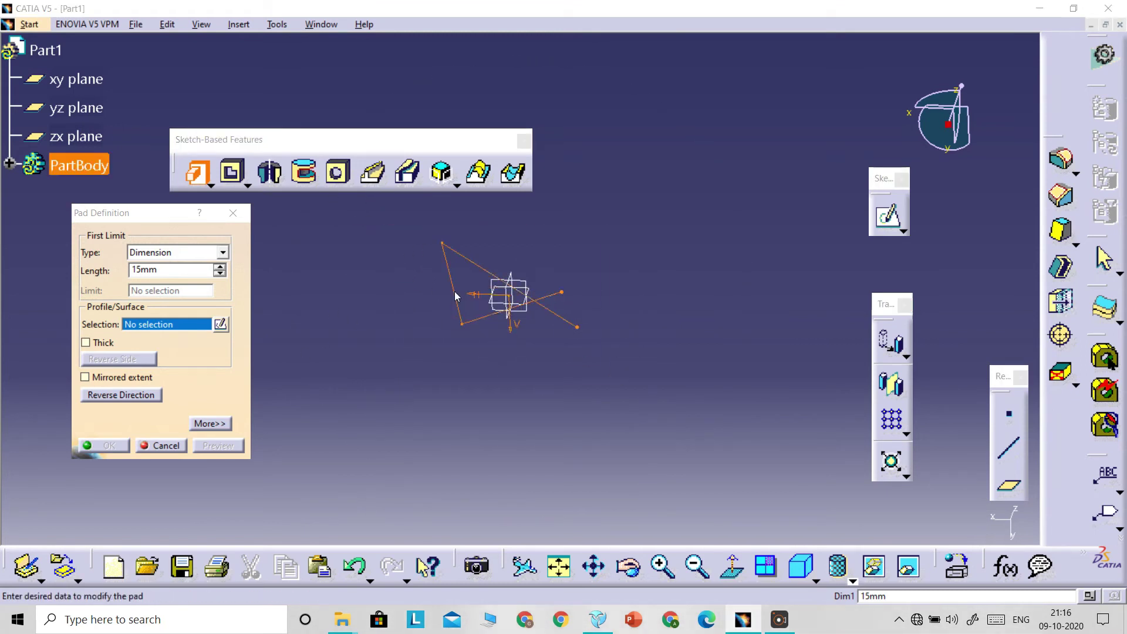
{"action": "left_click", "coordinate": [233, 213]}
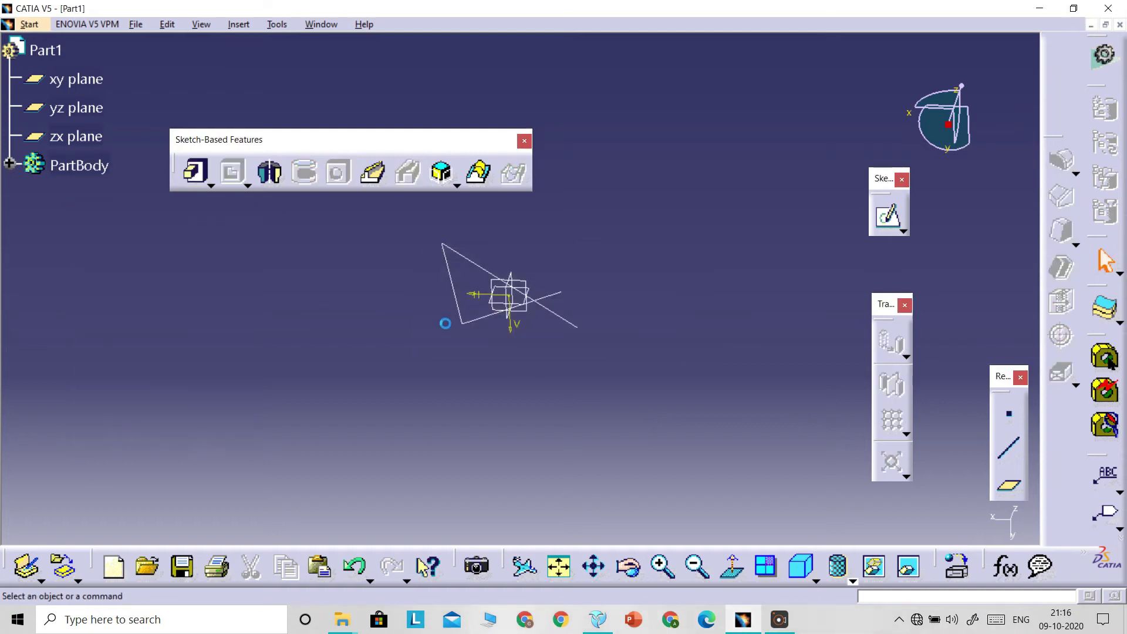
- Reopen the sketch and delete all of its crossing lines
{"action": "double_click", "coordinate": [464, 296]}
{"action": "key", "text": "ctrl+a"}
{"action": "key", "text": "Delete"}
- Draw an open profile of three connected, non-crossing lines around the origin and finish the sketch
{"action": "left_click", "coordinate": [254, 94]}
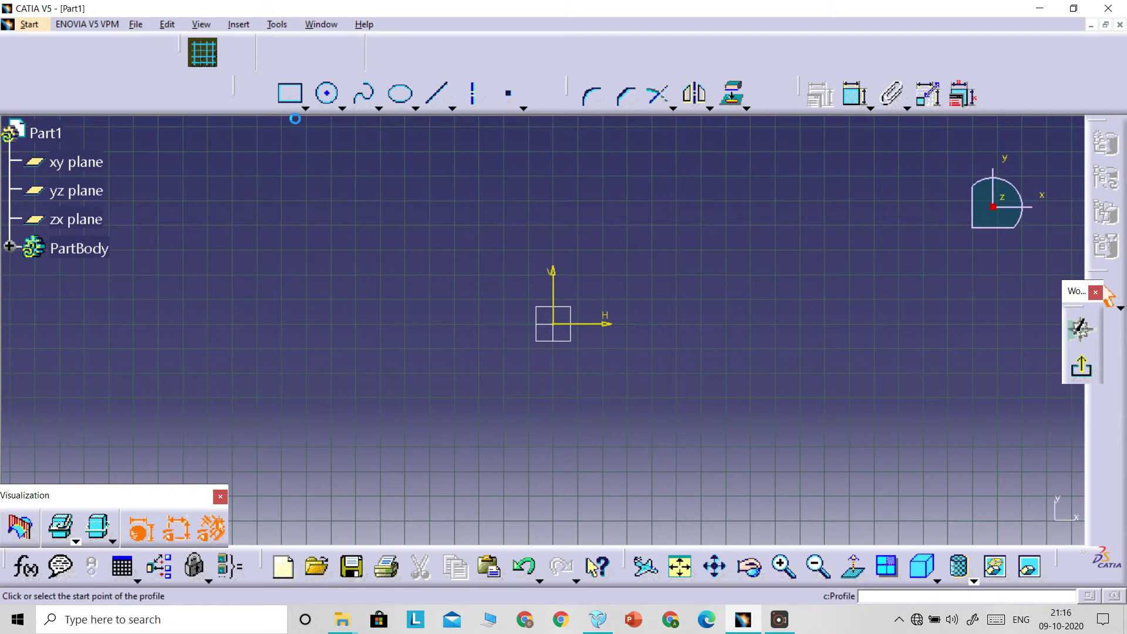
{"action": "left_click", "coordinate": [603, 219]}
{"action": "left_click", "coordinate": [380, 339]}
{"action": "left_click", "coordinate": [644, 421]}
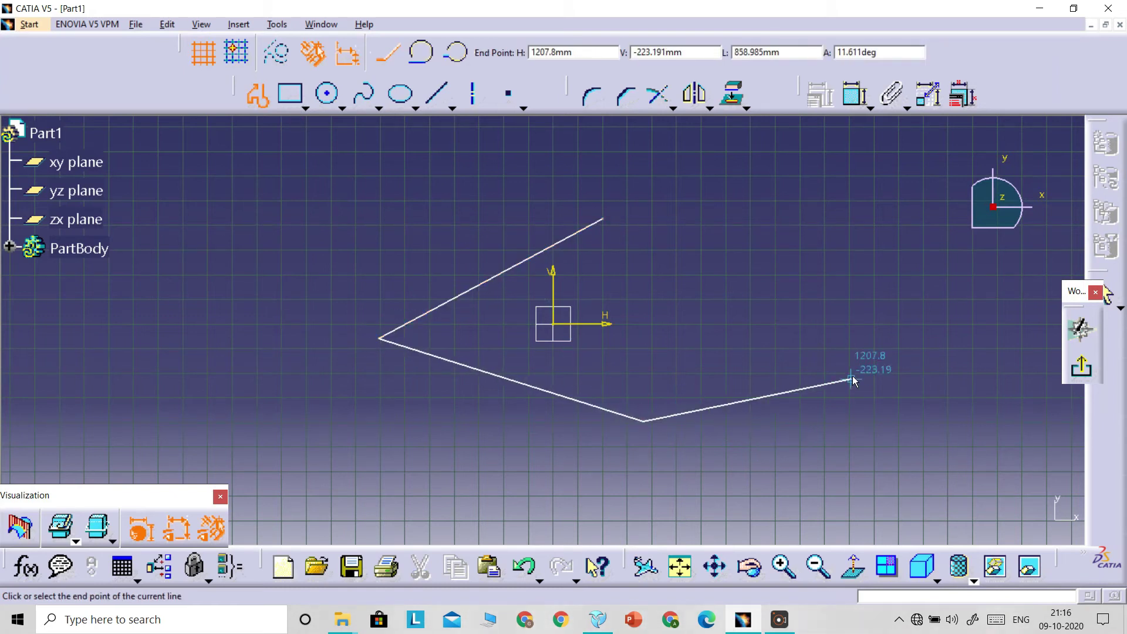
{"action": "double_click", "coordinate": [837, 282]}
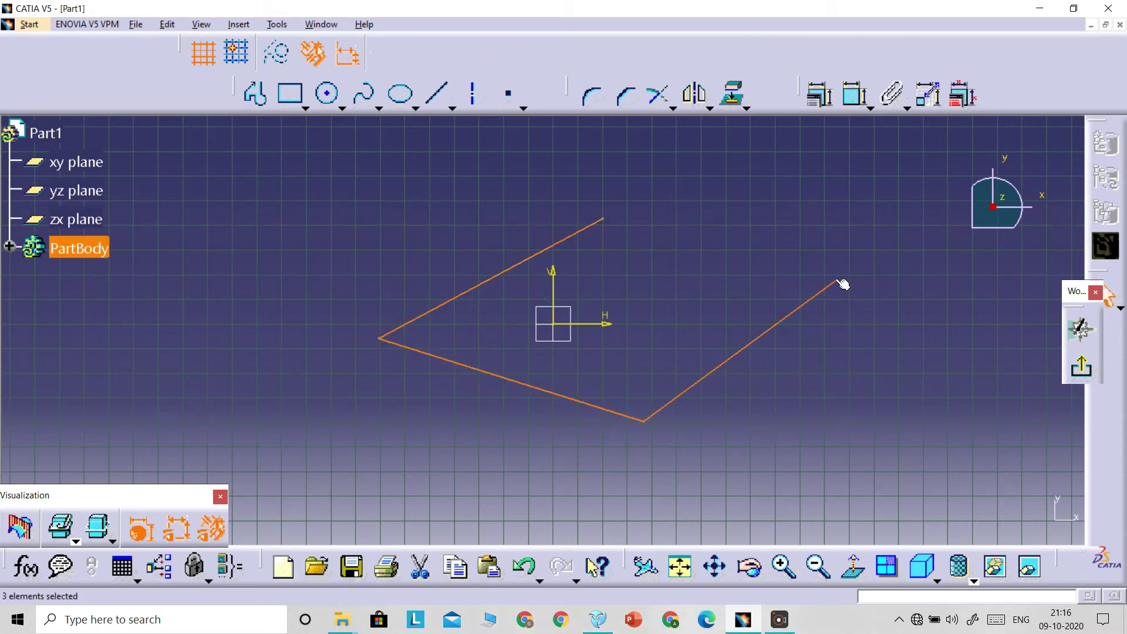
{"action": "left_click", "coordinate": [883, 344]}
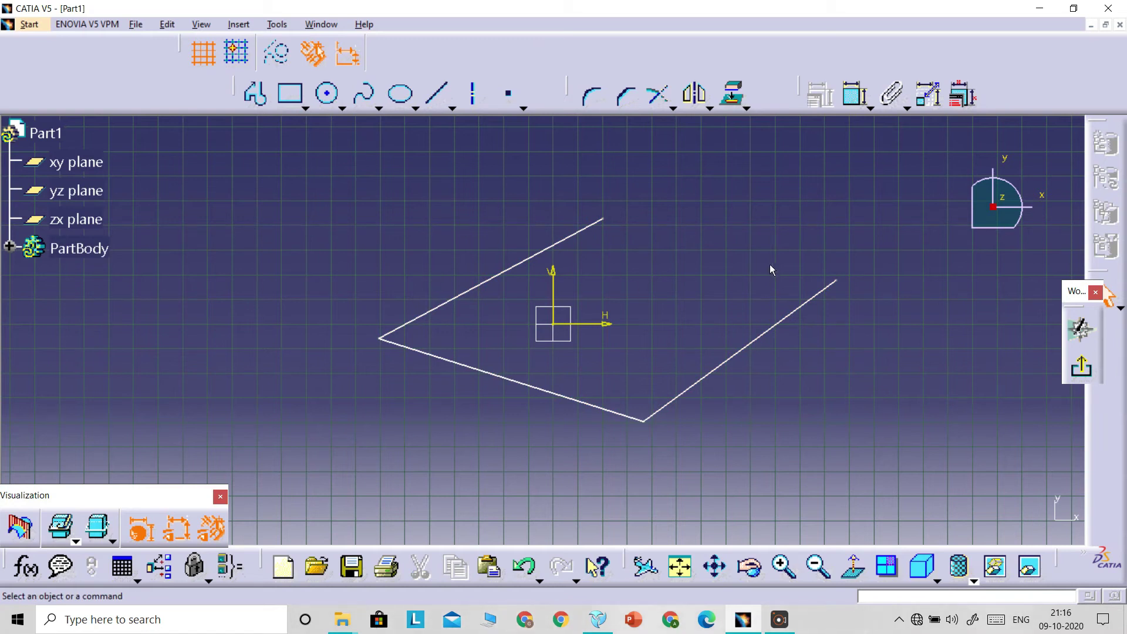
{"action": "left_click", "coordinate": [1082, 367]}
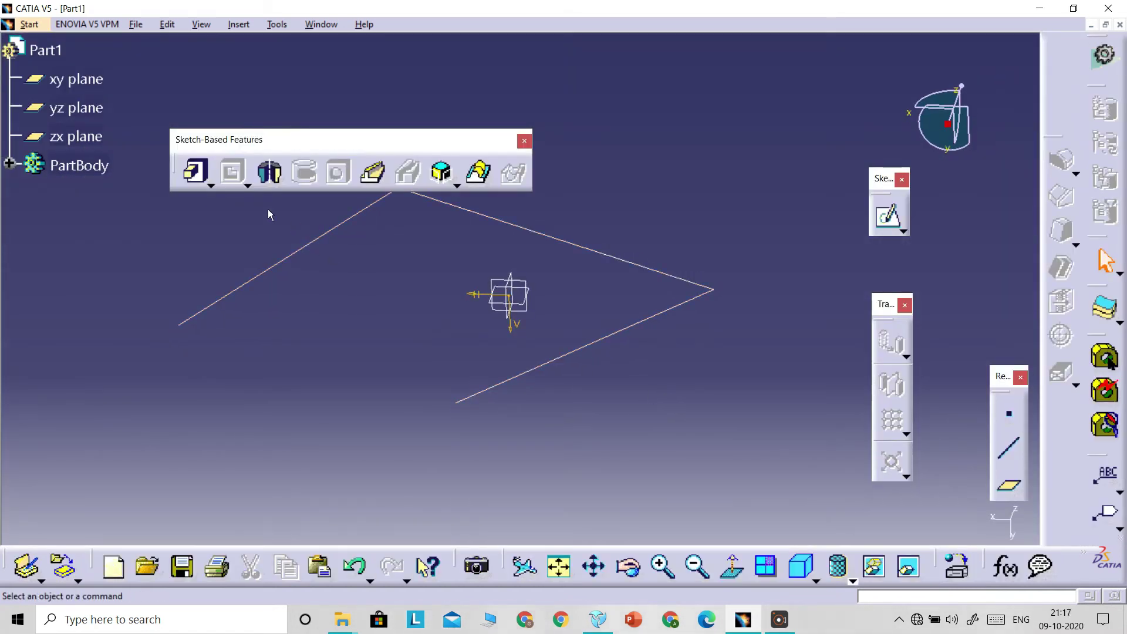
- Start a Pad from the open profile with the Thick option and set Thickness1 to 5 mm
{"action": "left_click", "coordinate": [198, 182]}
{"action": "left_click", "coordinate": [582, 348]}
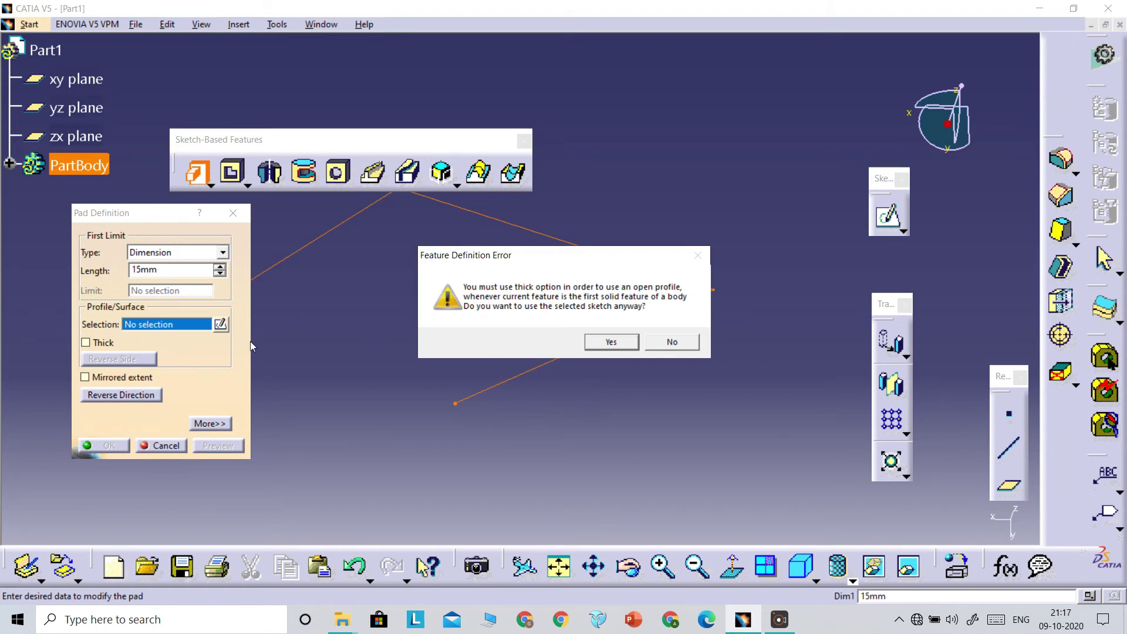
{"action": "left_click", "coordinate": [611, 343]}
{"action": "left_click", "coordinate": [87, 343]}
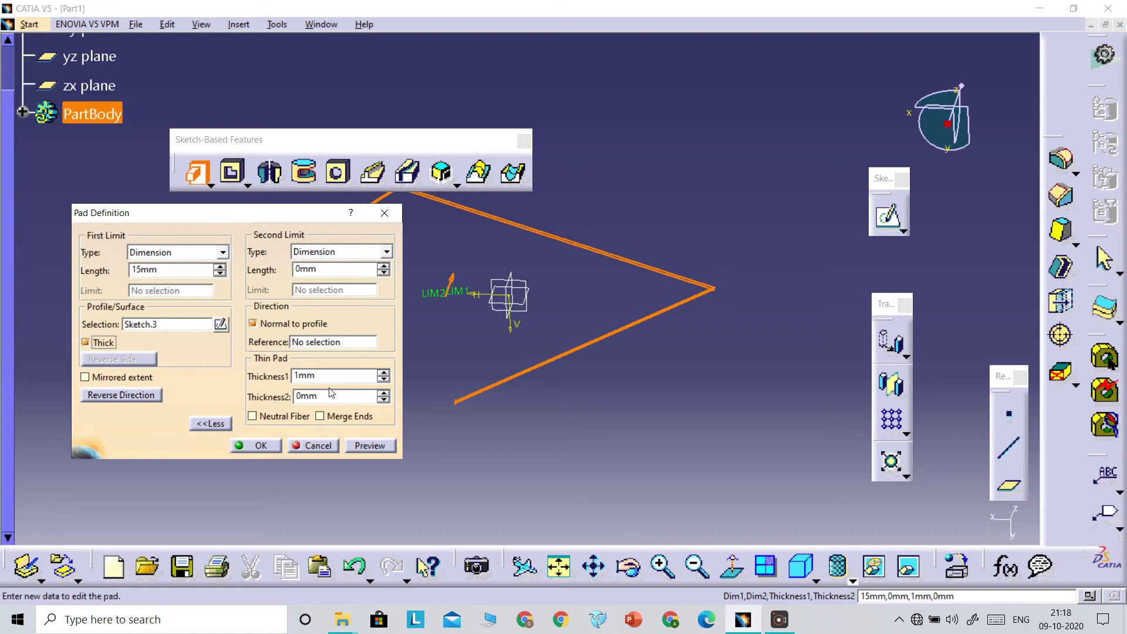
{"action": "middle_click_drag", "start_coordinate": [640, 311], "coordinate": [428, 419]}
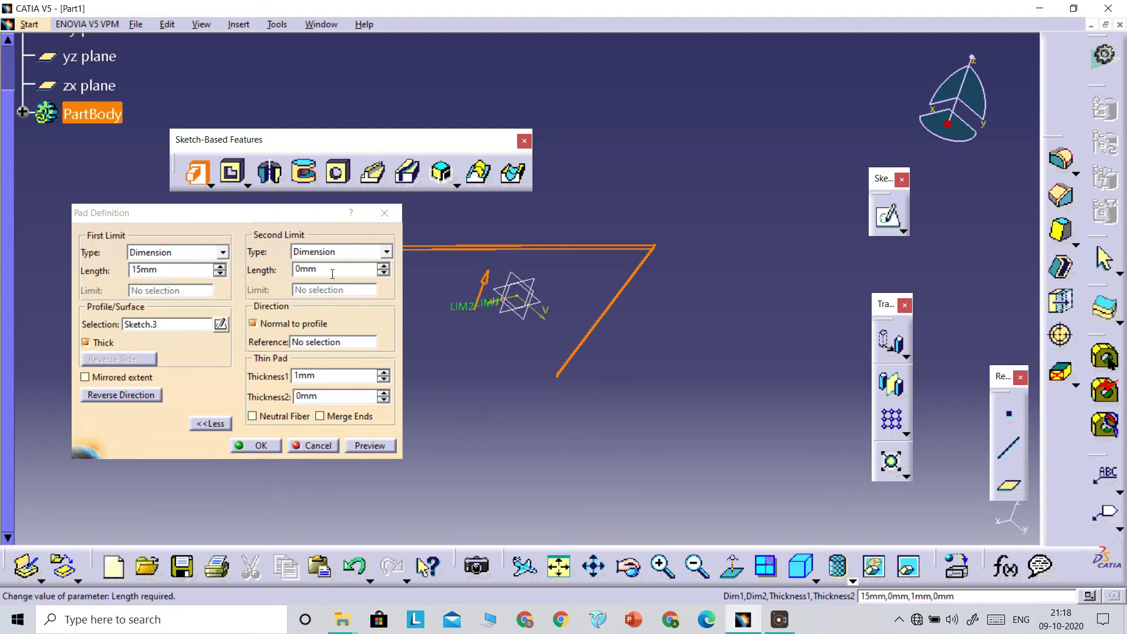
{"action": "left_click", "coordinate": [228, 382]}
{"action": "type", "text": "5"}
{"action": "middle_click_drag", "start_coordinate": [634, 439], "coordinate": [496, 385]}
- Set the thin pad's first limit length to 50 mm and create the pad
{"action": "double_click", "coordinate": [144, 269]}
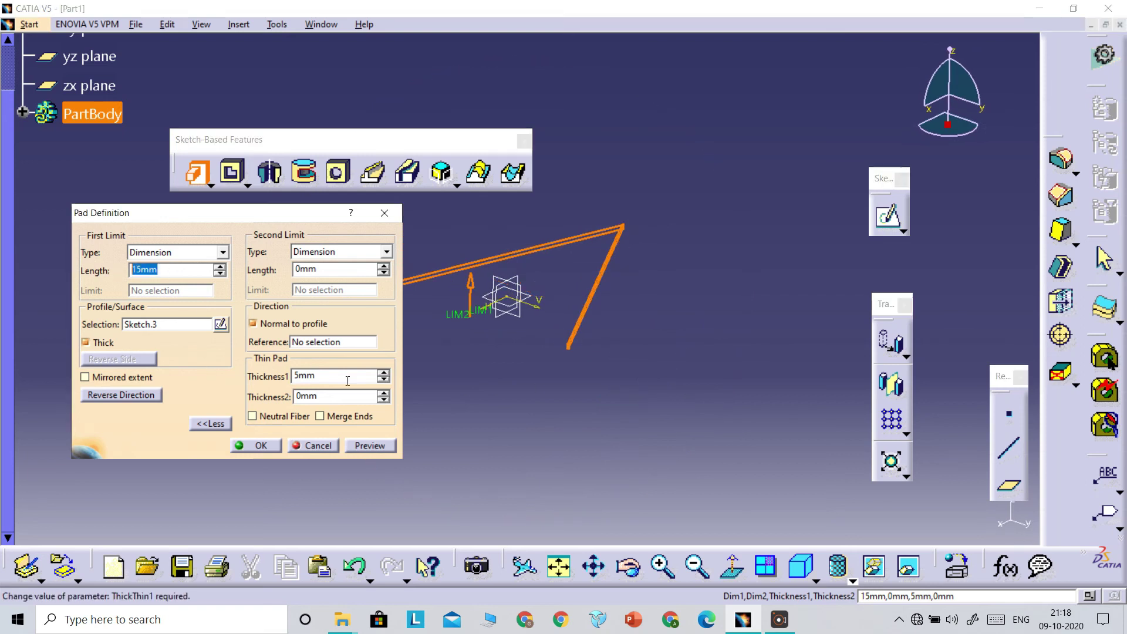
{"action": "left_click", "coordinate": [220, 266]}
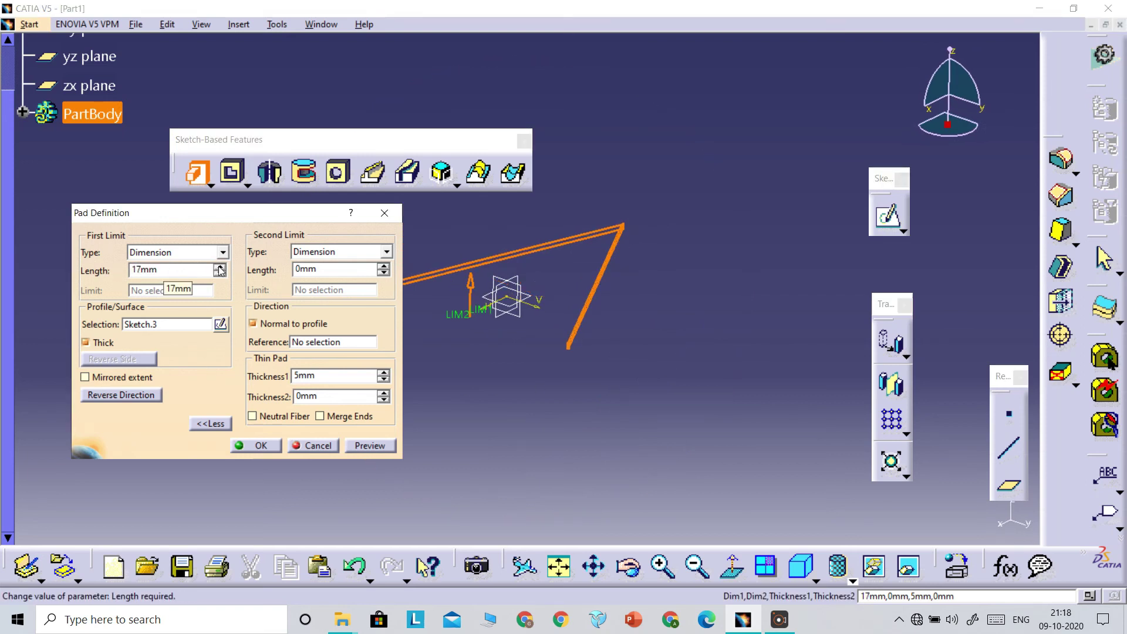
{"action": "left_click", "coordinate": [219, 266]}
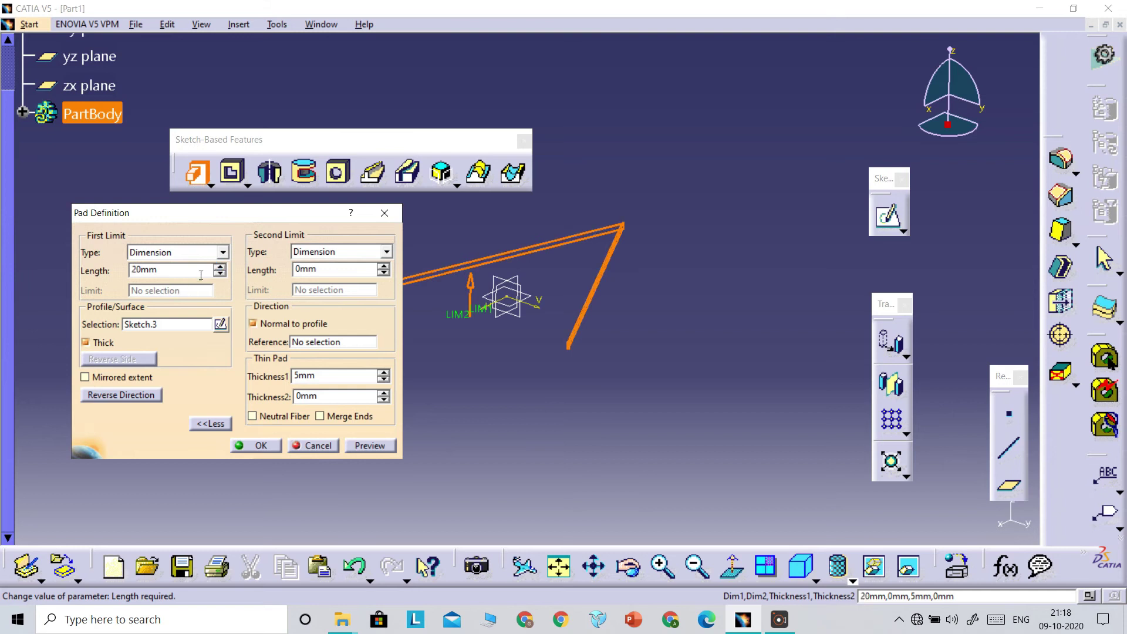
{"action": "double_click", "coordinate": [157, 275]}
{"action": "type", "text": "5"}
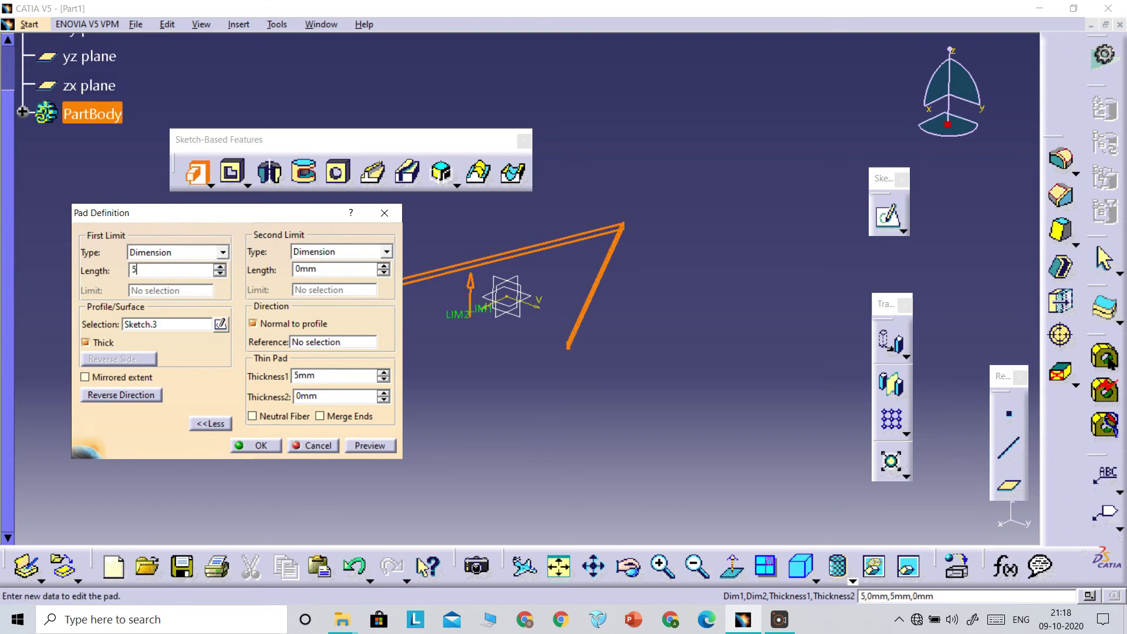
{"action": "type", "text": "0"}
{"action": "left_click", "coordinate": [568, 411]}
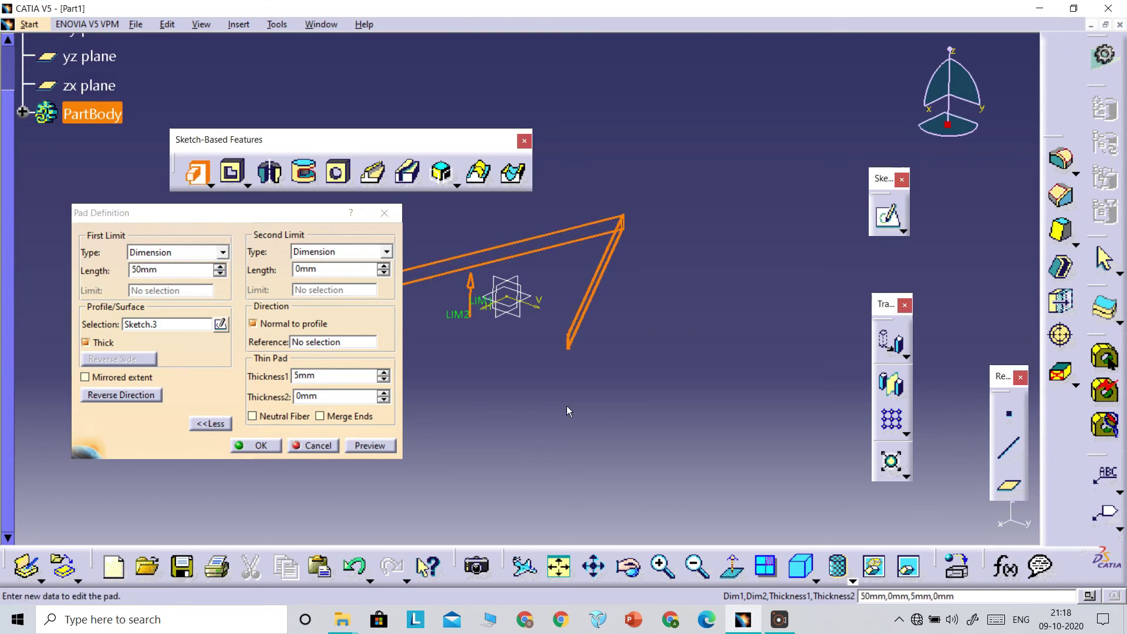
{"action": "left_click", "coordinate": [249, 449]}
- Edit the thin pad to a length of 500 mm and check its three walls from several sides
{"action": "mouse_move", "coordinate": [540, 385]}
{"action": "middle_mouse_down"}
{"action": "mouse_move", "coordinate": [511, 403]}
{"action": "mouse_move", "coordinate": [306, 326]}
{"action": "mouse_move", "coordinate": [357, 300]}
{"action": "mouse_move", "coordinate": [410, 340]}
{"action": "mouse_move", "coordinate": [468, 470]}
{"action": "mouse_move", "coordinate": [510, 292]}
{"action": "mouse_move", "coordinate": [385, 327]}
{"action": "mouse_move", "coordinate": [558, 322]}
{"action": "mouse_move", "coordinate": [611, 375]}
{"action": "mouse_move", "coordinate": [648, 298]}
{"action": "mouse_move", "coordinate": [604, 346]}
{"action": "middle_mouse_up"}
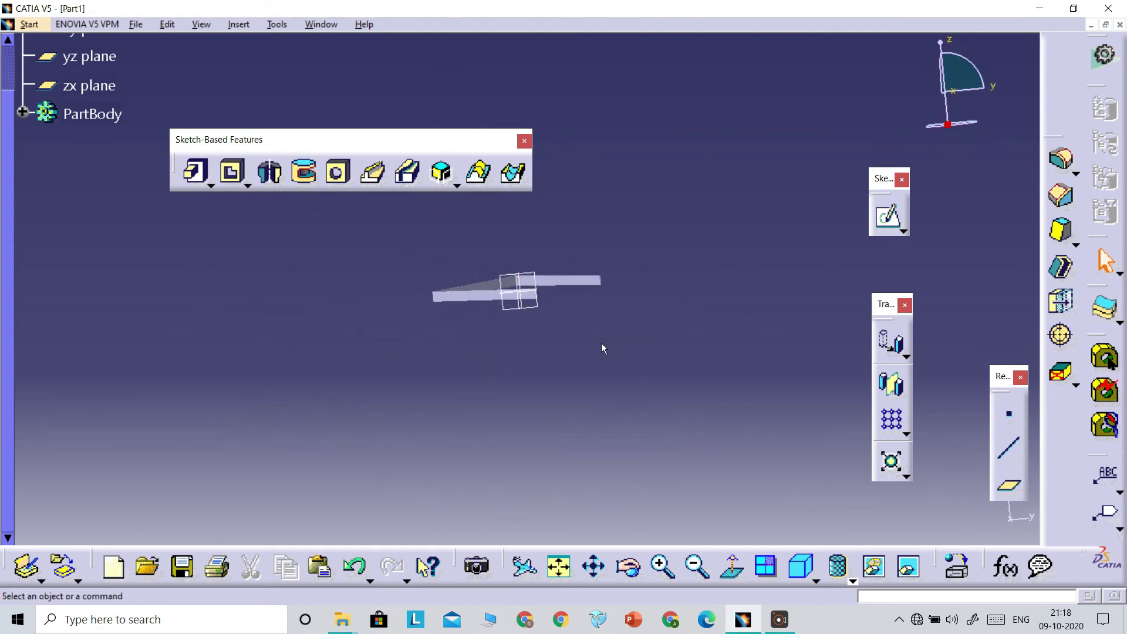
{"action": "double_click", "coordinate": [470, 296]}
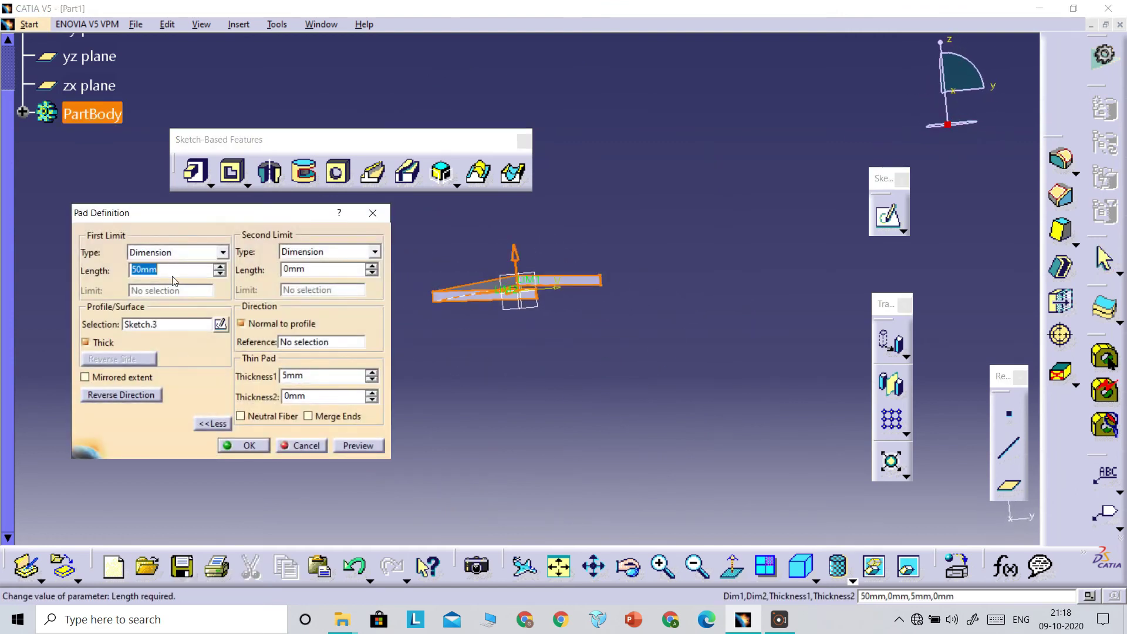
{"action": "type", "text": "500mm"}
{"action": "key", "text": "Return"}
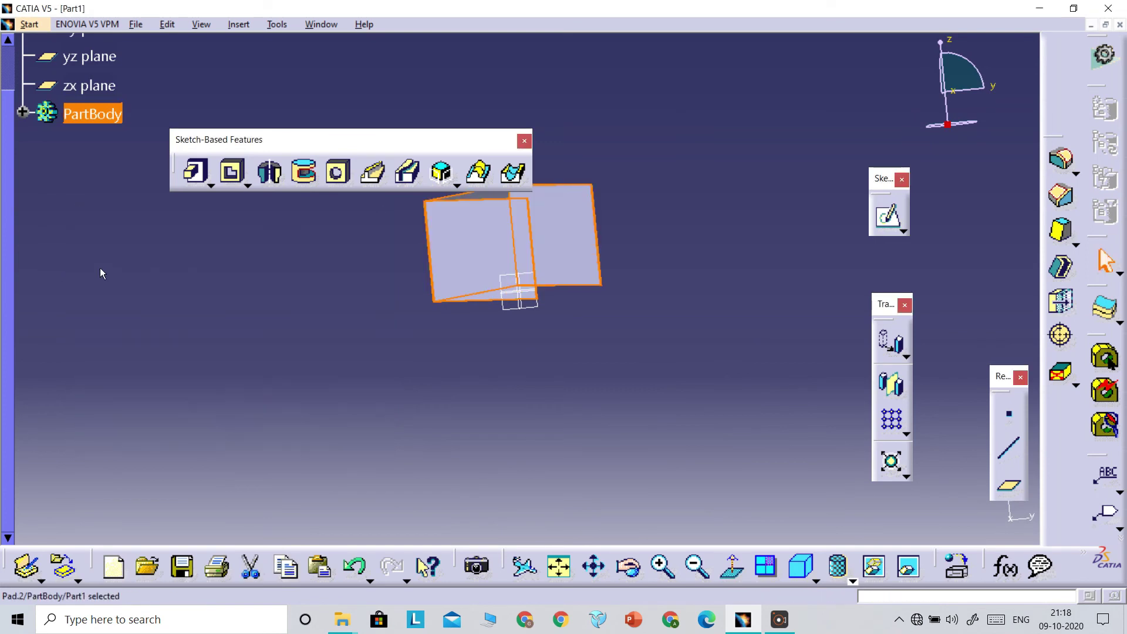
{"action": "left_click", "coordinate": [567, 407]}
{"action": "middle_click_drag", "start_coordinate": [674, 347], "coordinate": [442, 290]}
{"action": "middle_click_drag", "start_coordinate": [287, 300], "coordinate": [431, 331]}
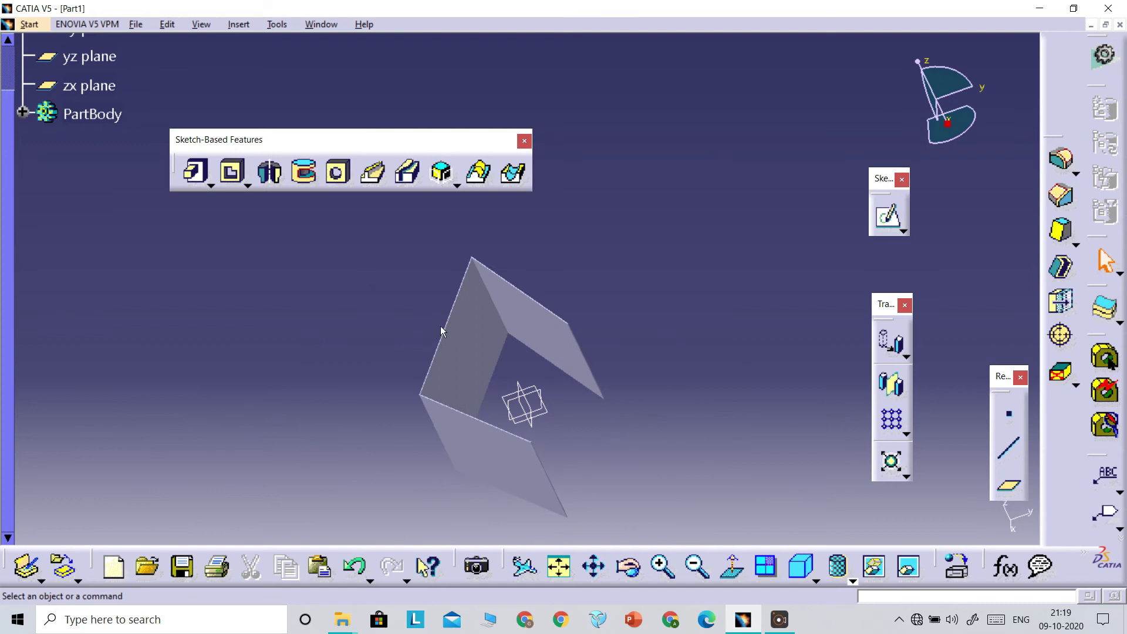
{"action": "middle_click_drag", "start_coordinate": [572, 411], "coordinate": [555, 378]}
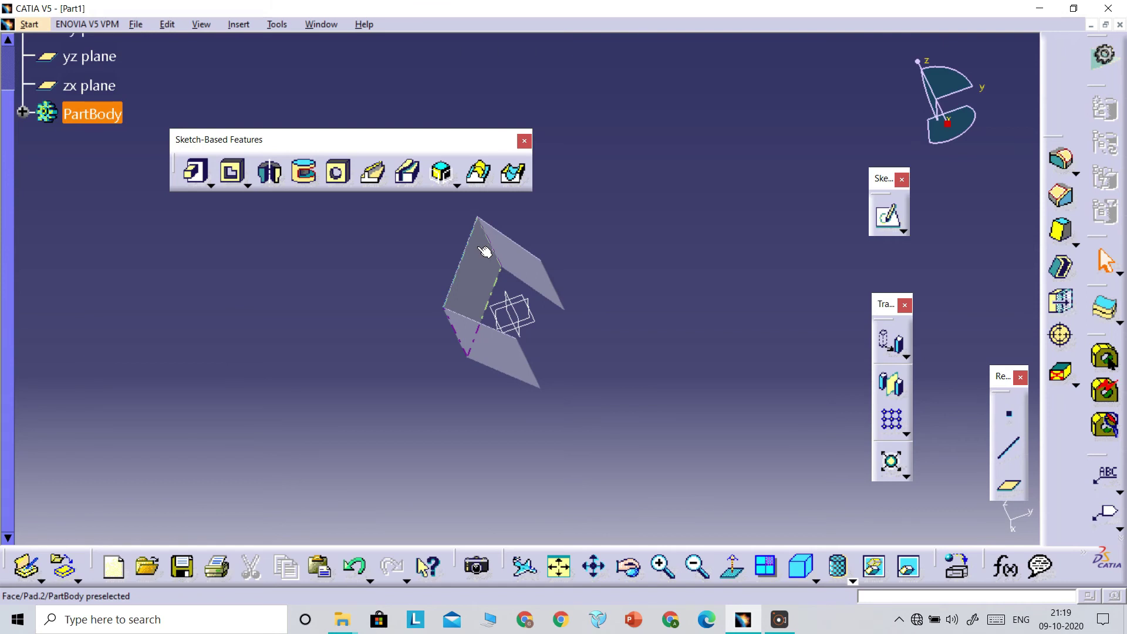
- Reduce the thin pad's length to 20 mm and check the walls
{"action": "double_click", "coordinate": [479, 293]}
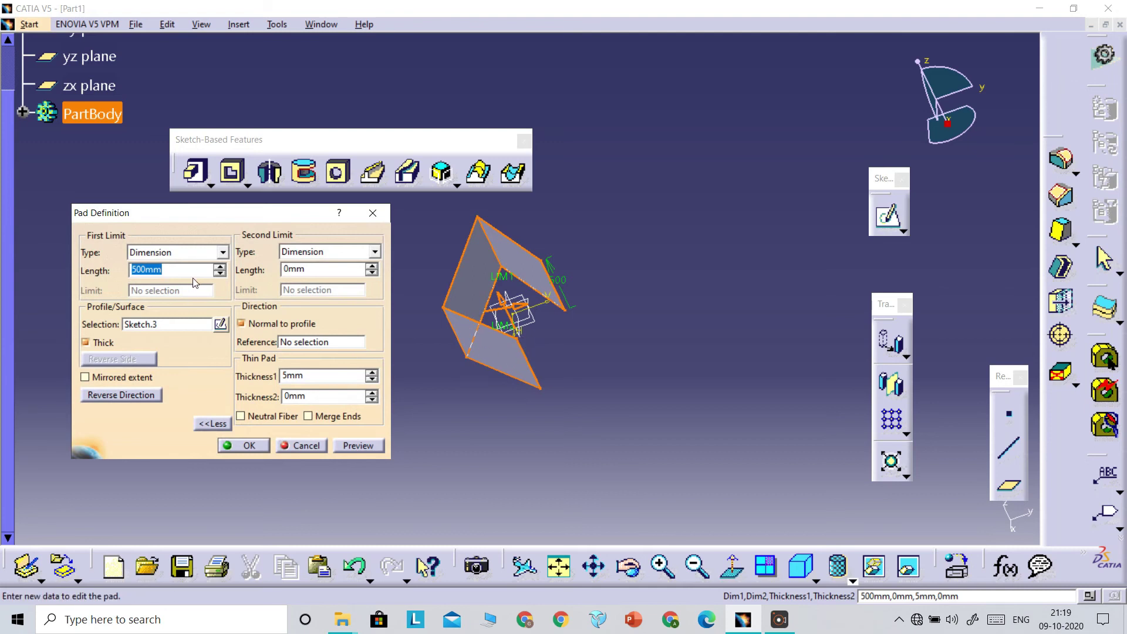
{"action": "type", "text": "2"}
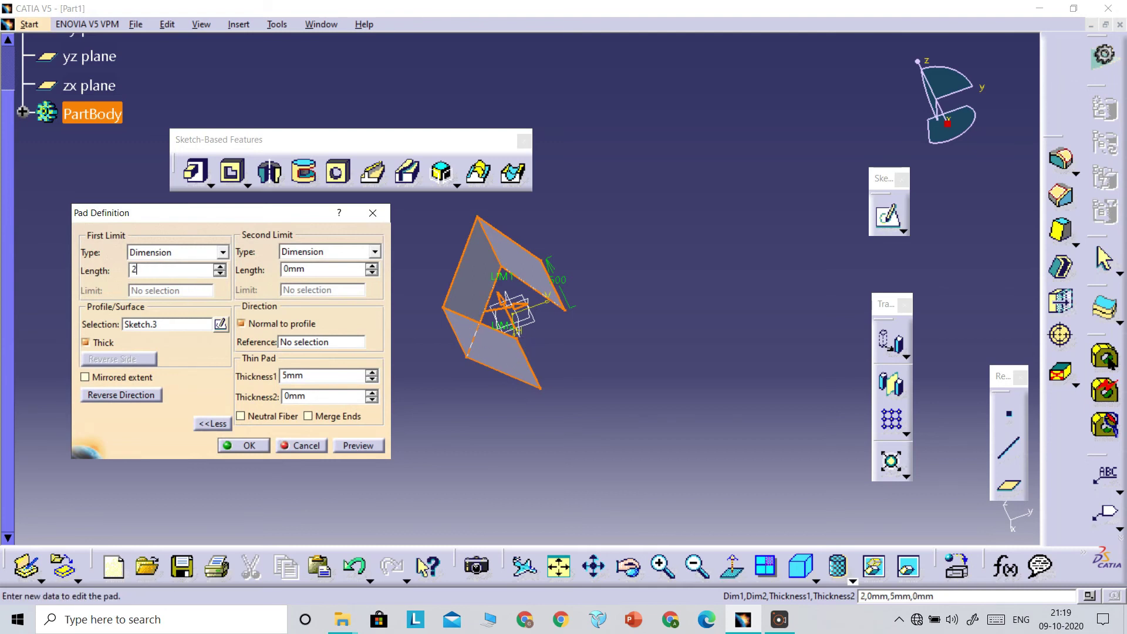
{"action": "type", "text": "0"}
{"action": "key", "text": "Return"}
{"action": "left_click", "coordinate": [513, 403]}
{"action": "middle_click_drag", "start_coordinate": [512, 404], "coordinate": [498, 261]}
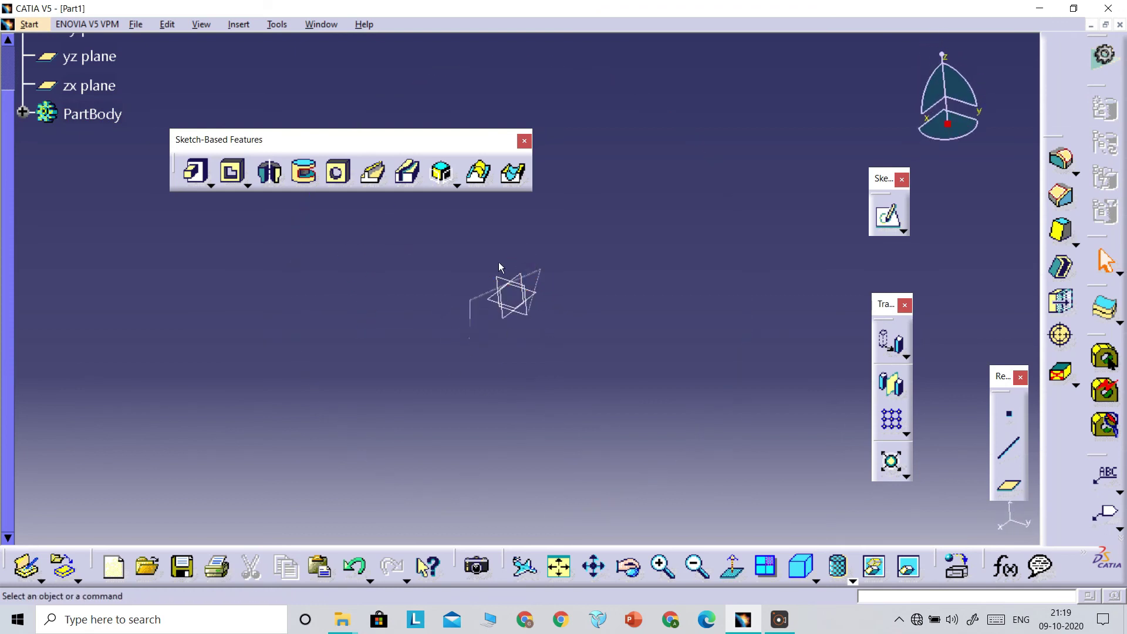
- Edit the pad's sketch and close the profile with a line joining its two open ends
{"action": "double_click", "coordinate": [480, 294]}
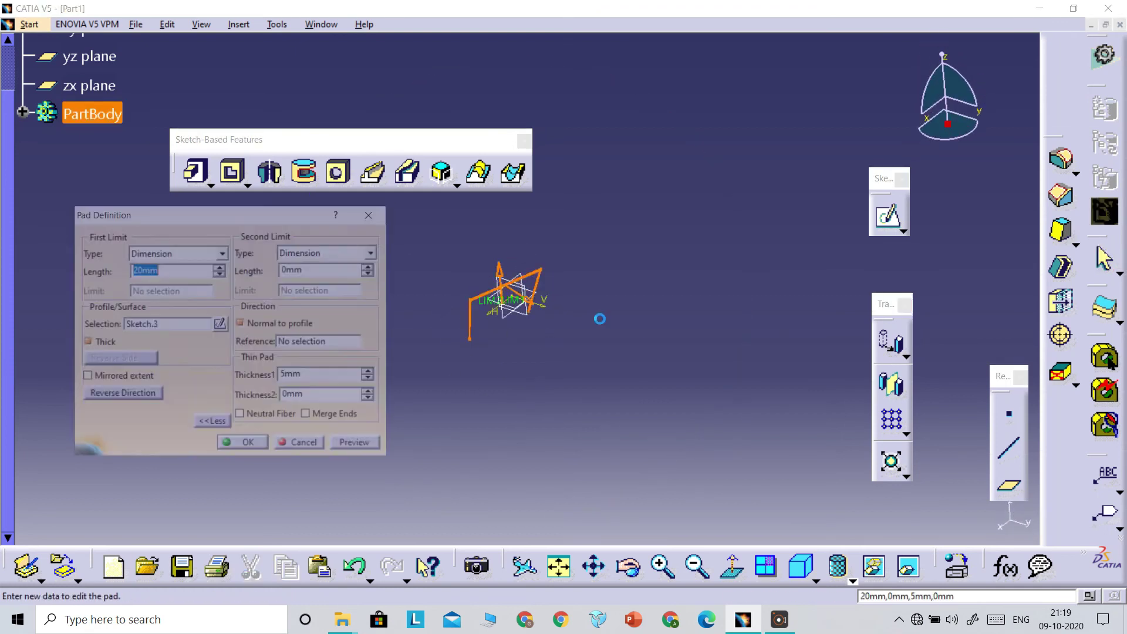
{"action": "left_click", "coordinate": [221, 324]}
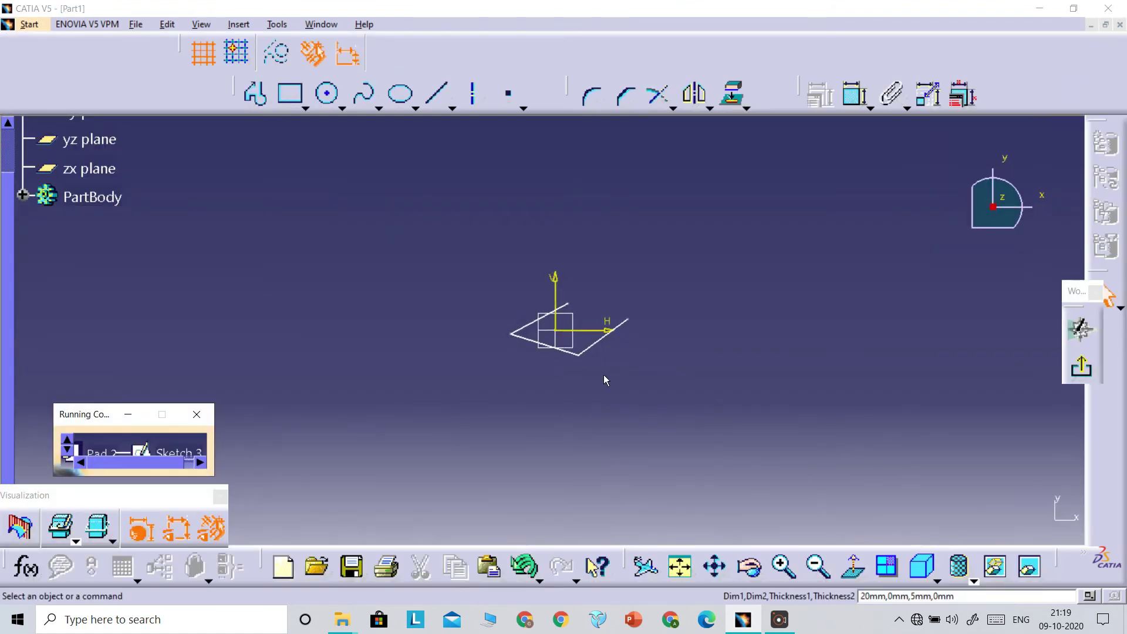
{"action": "left_click", "coordinate": [255, 94]}
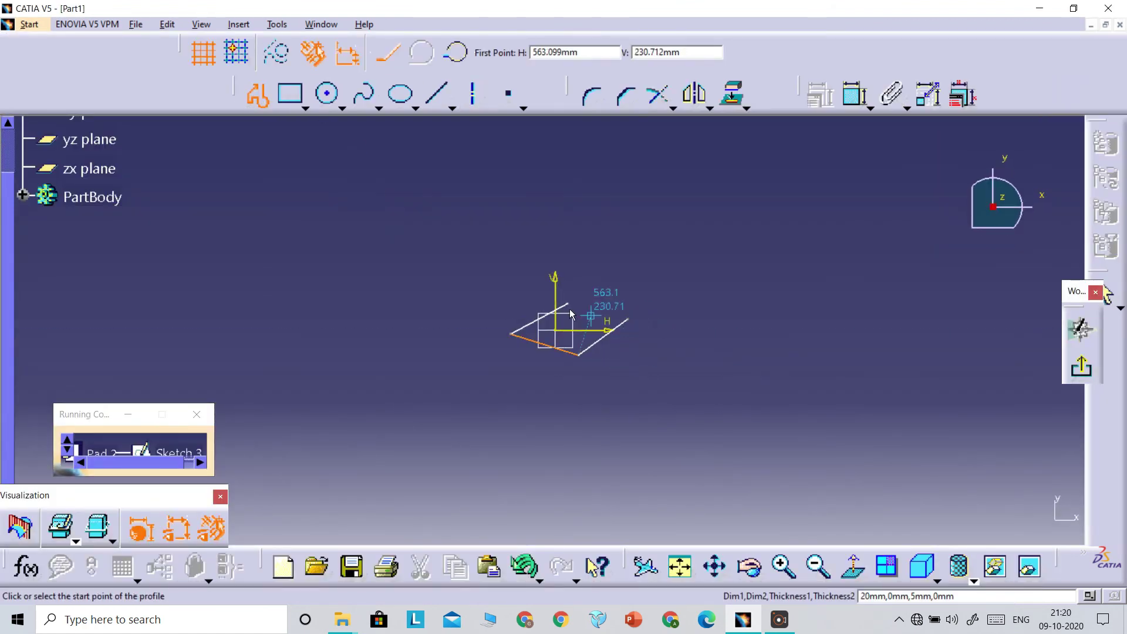
{"action": "left_click", "coordinate": [628, 319]}
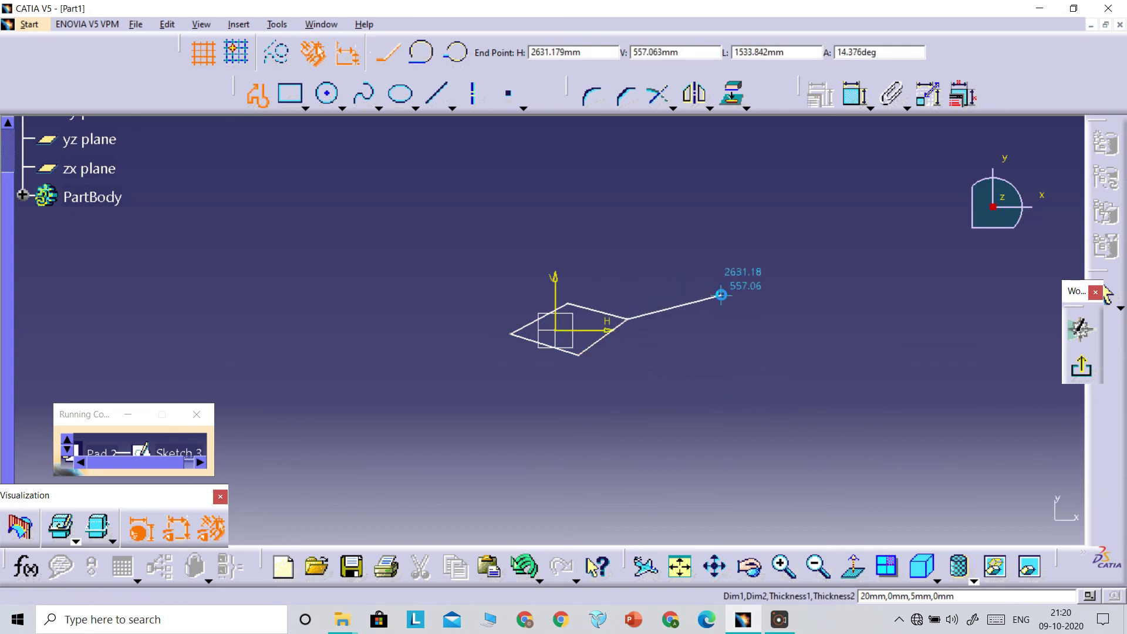
{"action": "key", "text": "Escape"}
{"action": "left_click", "coordinate": [1082, 367]}
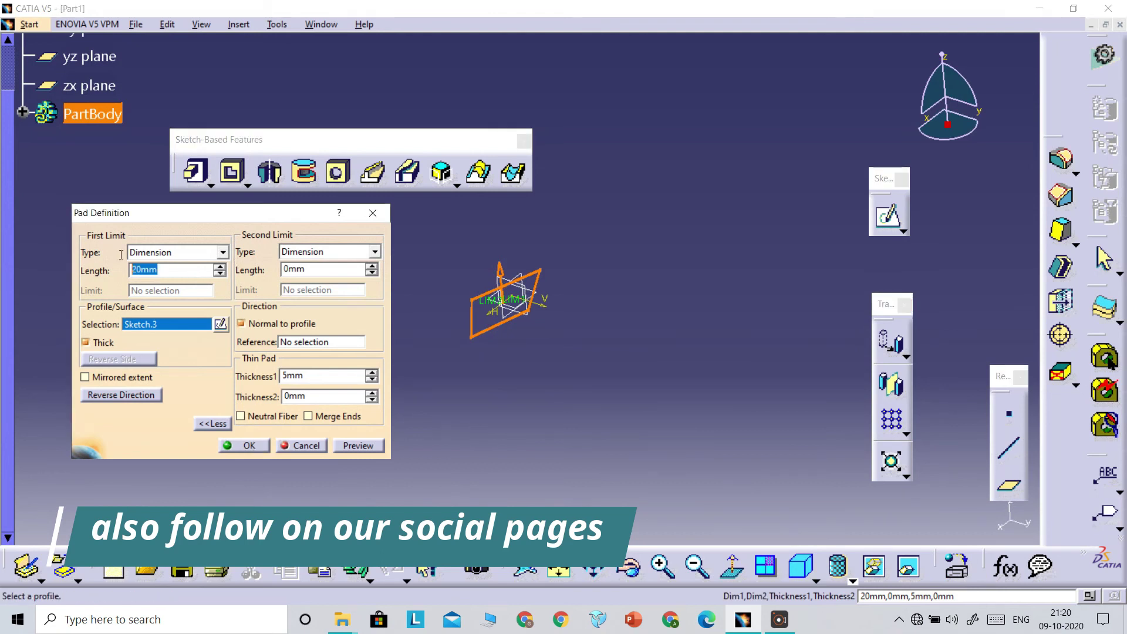
- Set the closed thin pad's length to 50 mm and check the frame from several sides
{"action": "type", "text": "50"}
{"action": "left_click", "coordinate": [245, 445]}
{"action": "middle_click_drag", "start_coordinate": [568, 359], "coordinate": [430, 470]}
{"action": "middle_click_drag", "start_coordinate": [530, 368], "coordinate": [685, 269]}
{"action": "middle_click_drag", "start_coordinate": [487, 376], "coordinate": [531, 405]}
- Open the pad's underlying sketch to examine the closed four-line profile and return to the part
{"action": "left_click", "coordinate": [22, 112]}
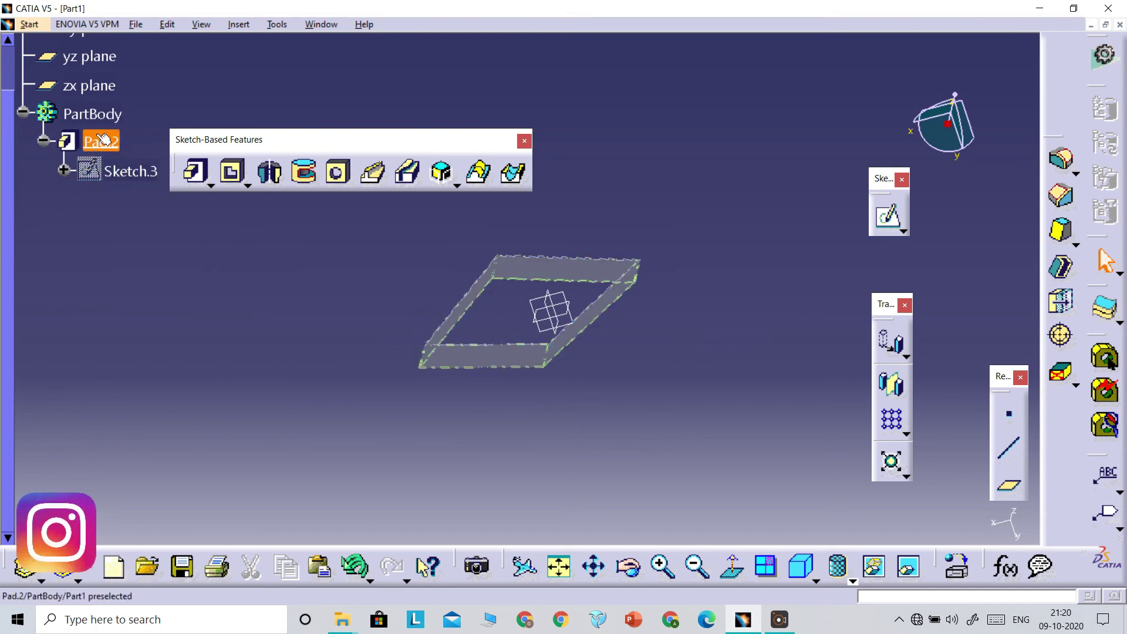
{"action": "left_click", "coordinate": [64, 169]}
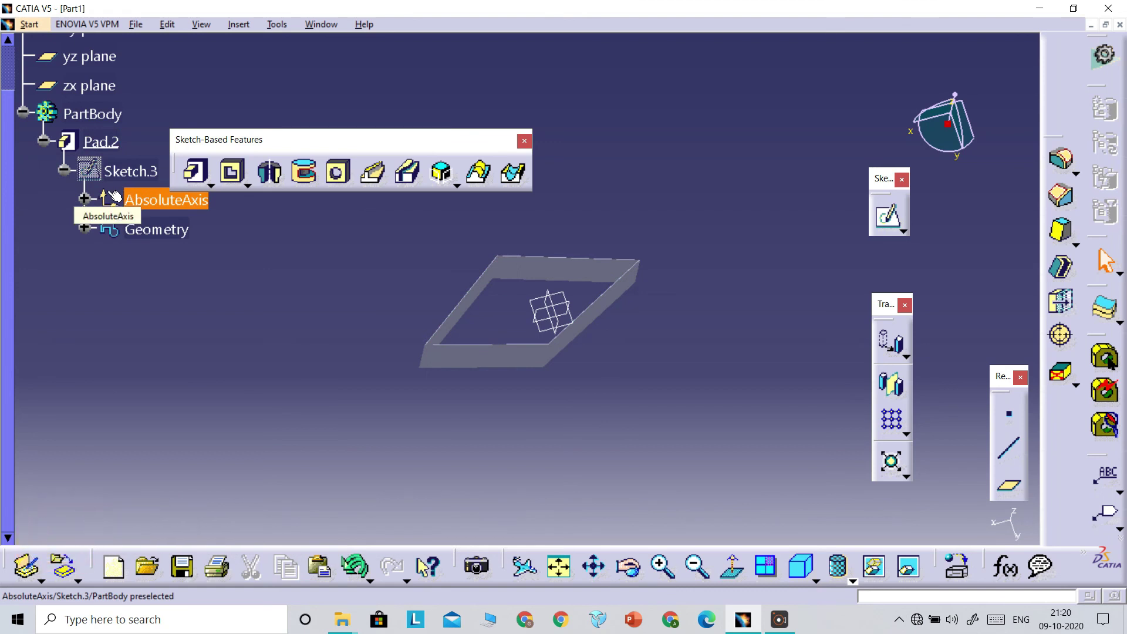
{"action": "double_click", "coordinate": [131, 170]}
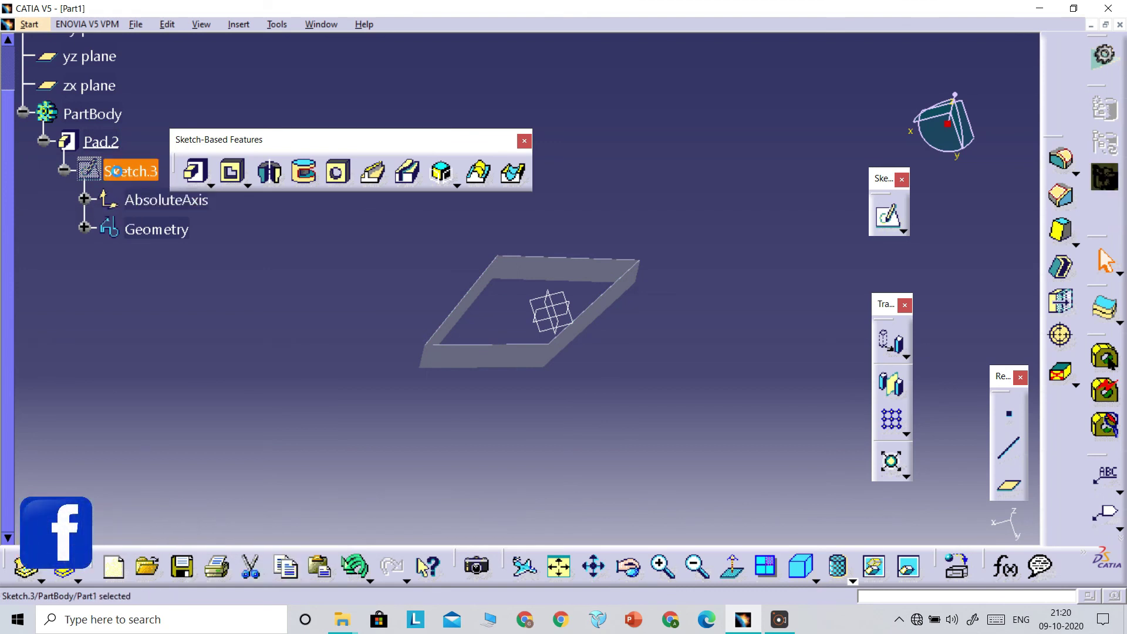
{"action": "left_click", "coordinate": [64, 253]}
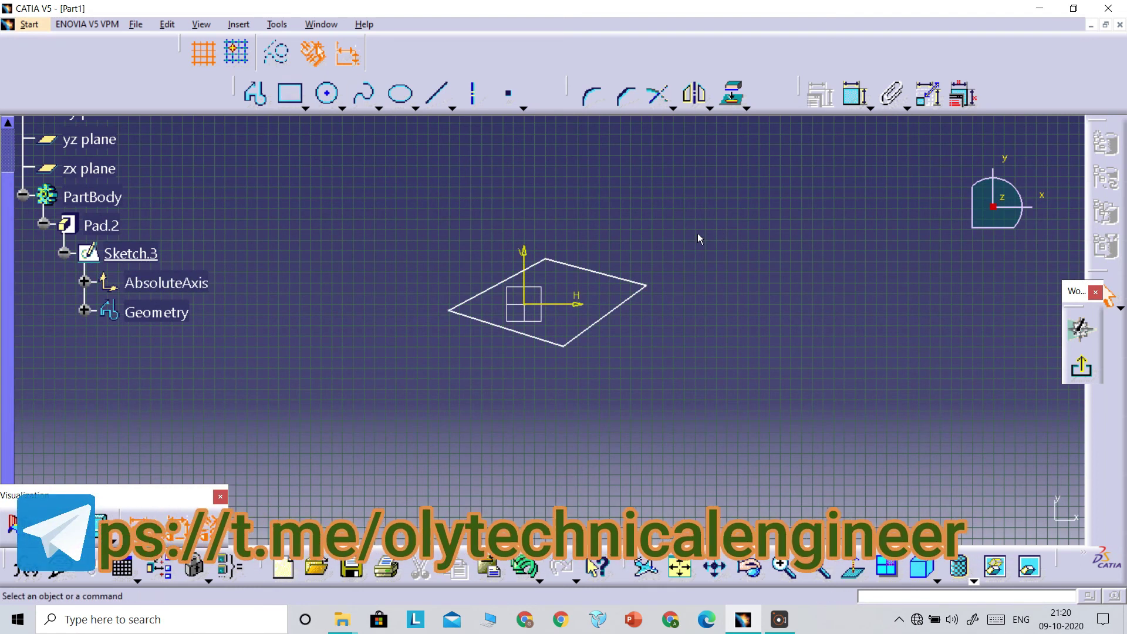
{"action": "left_click", "coordinate": [1081, 367]}
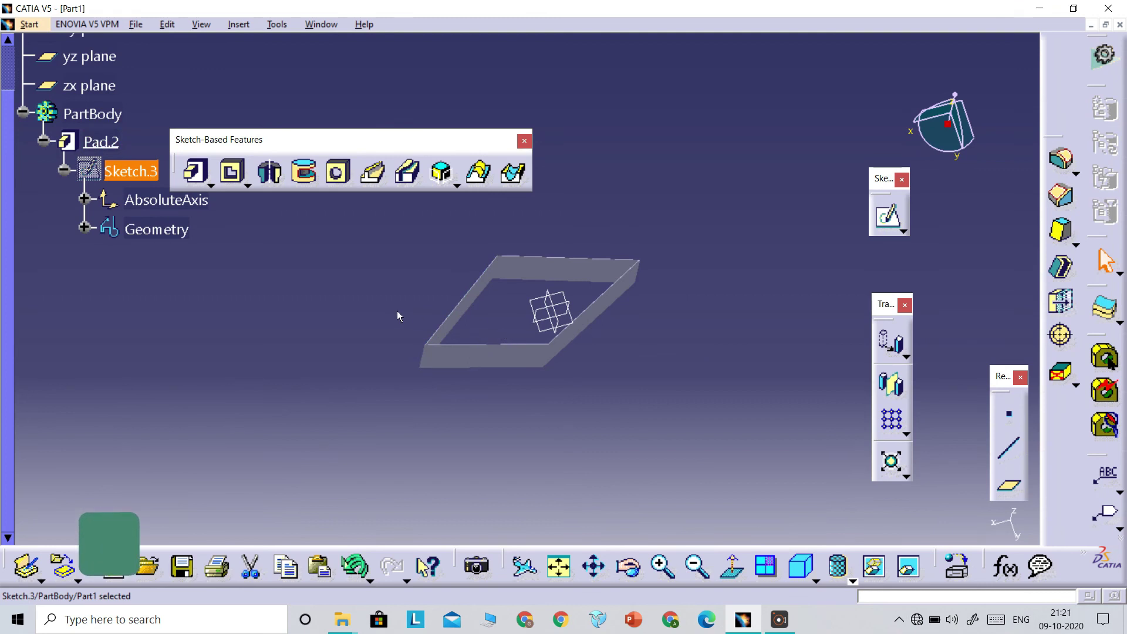
{"action": "mouse_move", "coordinate": [513, 374]}
{"action": "middle_mouse_down"}
{"action": "mouse_move", "coordinate": [511, 422]}
{"action": "mouse_move", "coordinate": [498, 330]}
{"action": "mouse_move", "coordinate": [408, 382]}
{"action": "middle_mouse_up"}
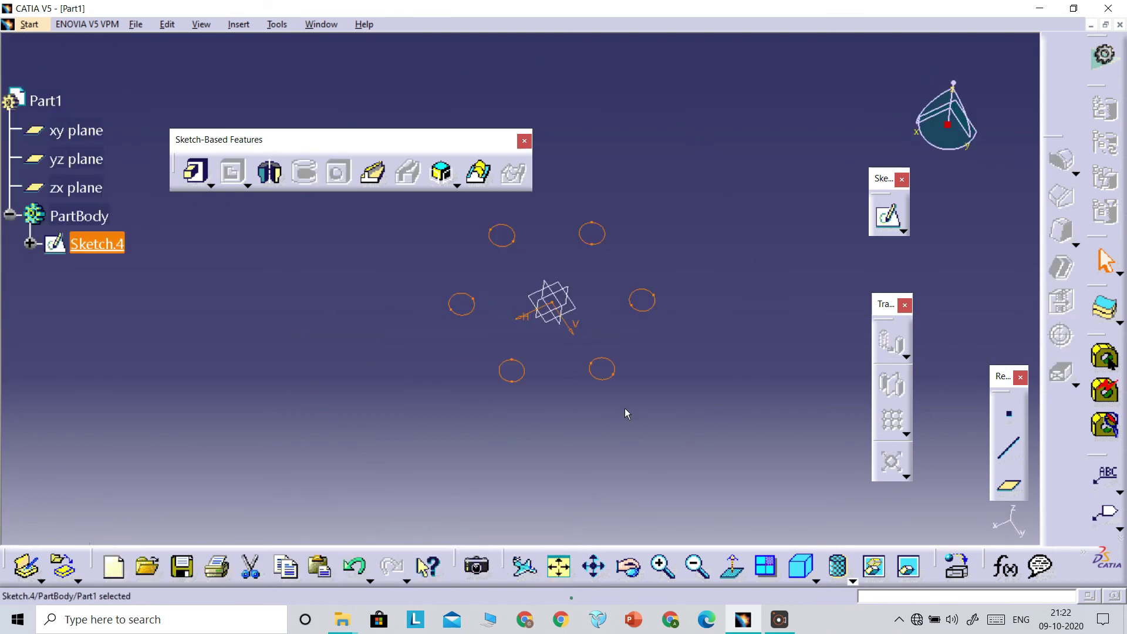